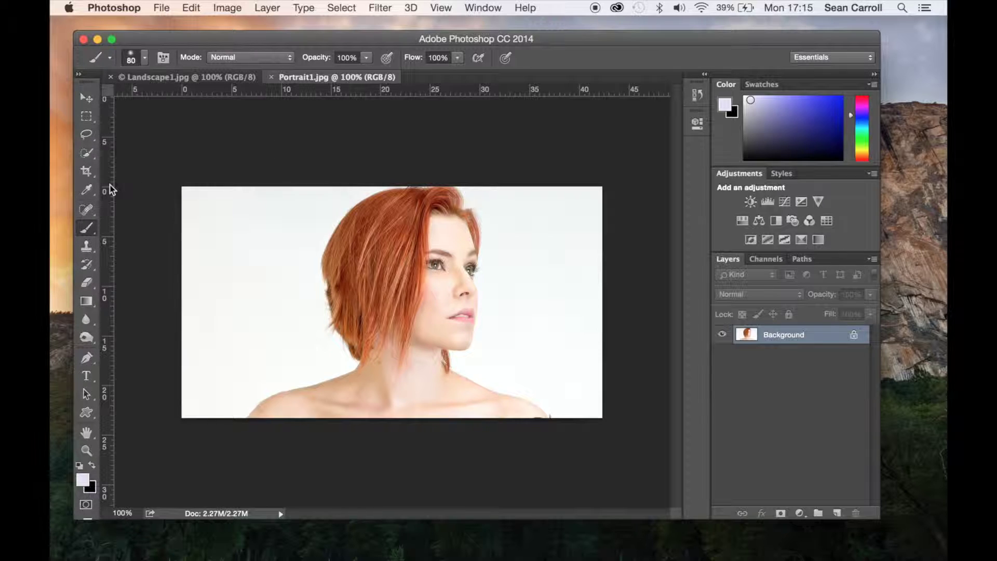
Step: Select the woman's hair, face and shoulders in the portrait with the Quick Selection tool
{"action": "left_click", "coordinate": [88, 153]}
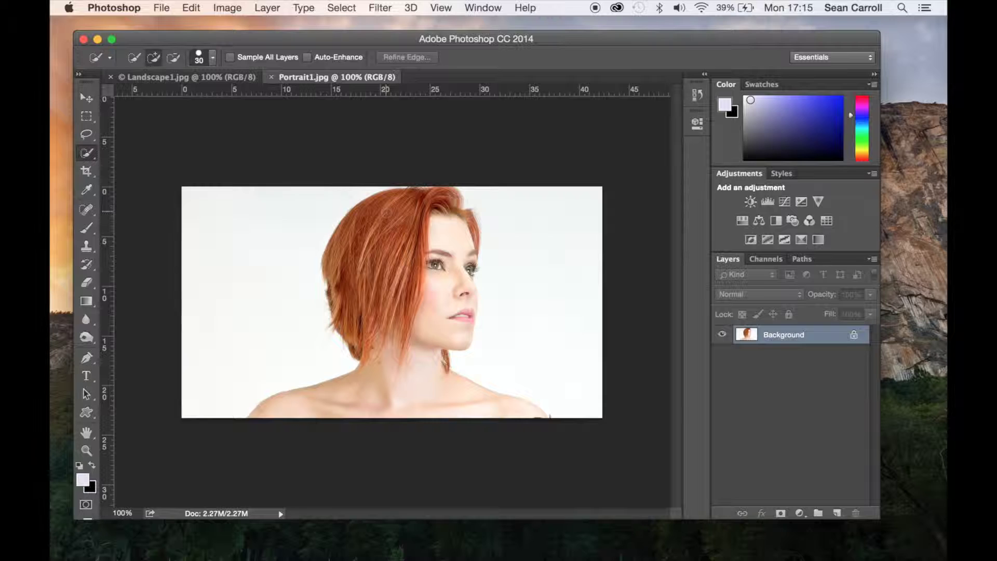
{"action": "mouse_move", "coordinate": [384, 204]}
{"action": "left_mouse_down"}
{"action": "mouse_move", "coordinate": [397, 253]}
{"action": "mouse_move", "coordinate": [431, 291]}
{"action": "left_mouse_up"}
{"action": "left_click_drag", "start_coordinate": [434, 377], "coordinate": [493, 417]}
{"action": "mouse_move", "coordinate": [362, 260]}
{"action": "left_mouse_down"}
{"action": "mouse_move", "coordinate": [359, 326]}
{"action": "mouse_move", "coordinate": [358, 296]}
{"action": "mouse_move", "coordinate": [344, 295]}
{"action": "mouse_move", "coordinate": [362, 268]}
{"action": "left_mouse_up"}
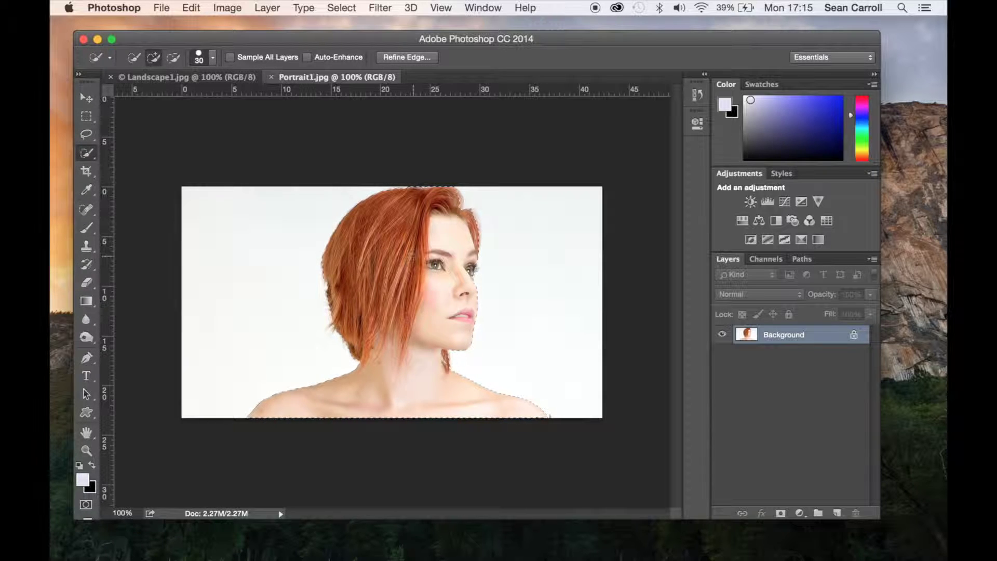
Step: Start Refine Edge on the selection, enable Smart Radius, and paint along the hair outline with a brush size of 85
{"action": "left_click", "coordinate": [409, 57]}
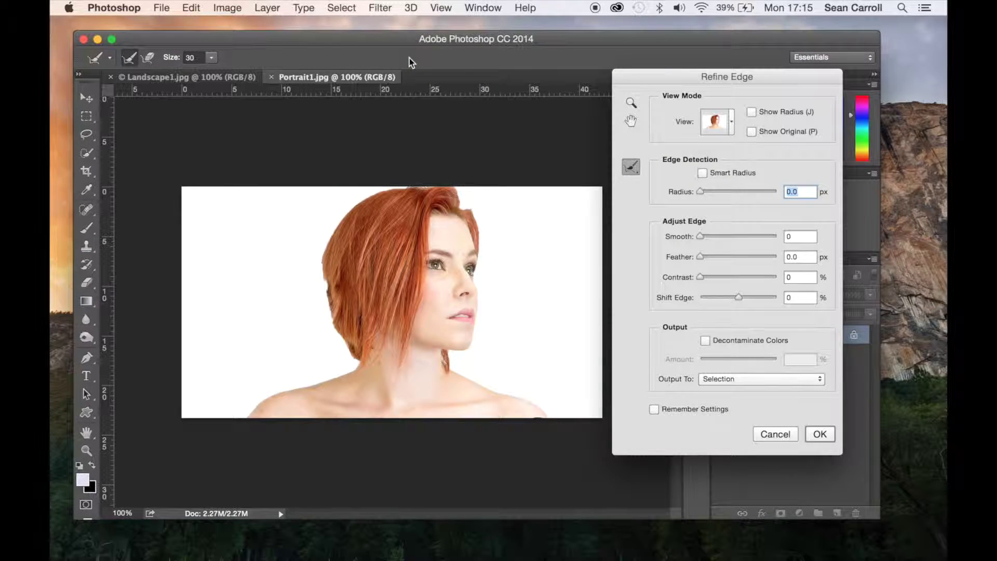
{"action": "left_click", "coordinate": [702, 173]}
{"action": "left_click", "coordinate": [212, 58]}
{"action": "left_click_drag", "start_coordinate": [238, 72], "coordinate": [249, 73]}
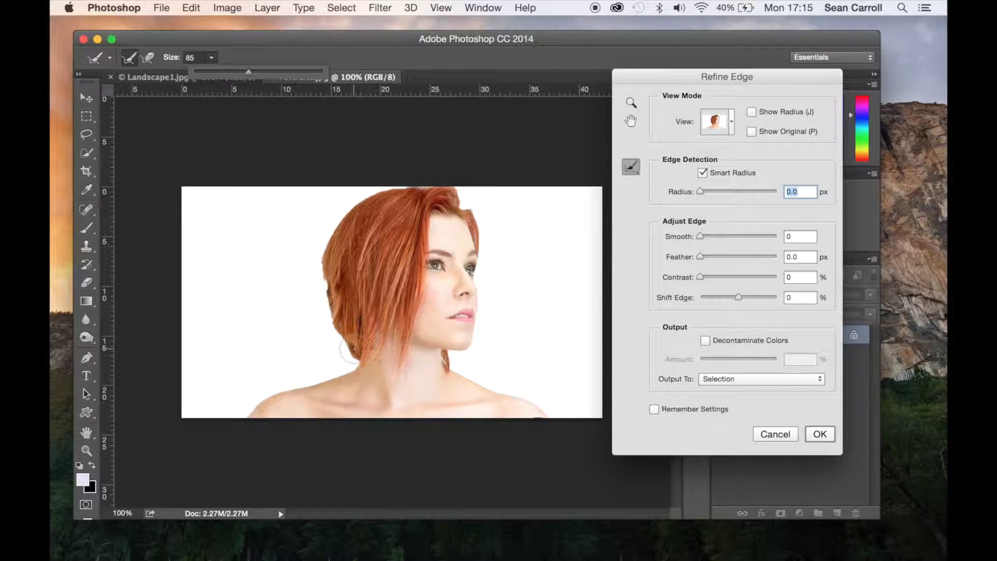
{"action": "mouse_move", "coordinate": [357, 353]}
{"action": "left_mouse_down"}
{"action": "mouse_move", "coordinate": [334, 323]}
{"action": "mouse_move", "coordinate": [318, 267]}
{"action": "mouse_move", "coordinate": [359, 201]}
{"action": "mouse_move", "coordinate": [380, 188]}
{"action": "mouse_move", "coordinate": [436, 192]}
{"action": "mouse_move", "coordinate": [466, 199]}
{"action": "mouse_move", "coordinate": [480, 229]}
{"action": "mouse_move", "coordinate": [480, 209]}
{"action": "left_mouse_up"}
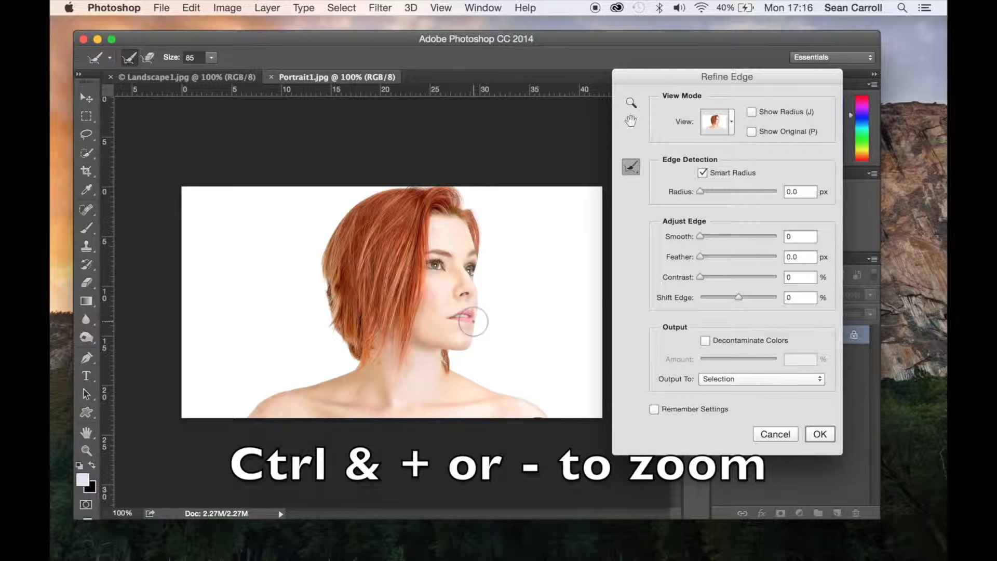
Step: Reduce the refine brush size to 20 and paint over the eyelashes at the edge of the face
{"action": "key", "text": "ctrl+plus"}
{"action": "key", "text": "ctrl+plus"}
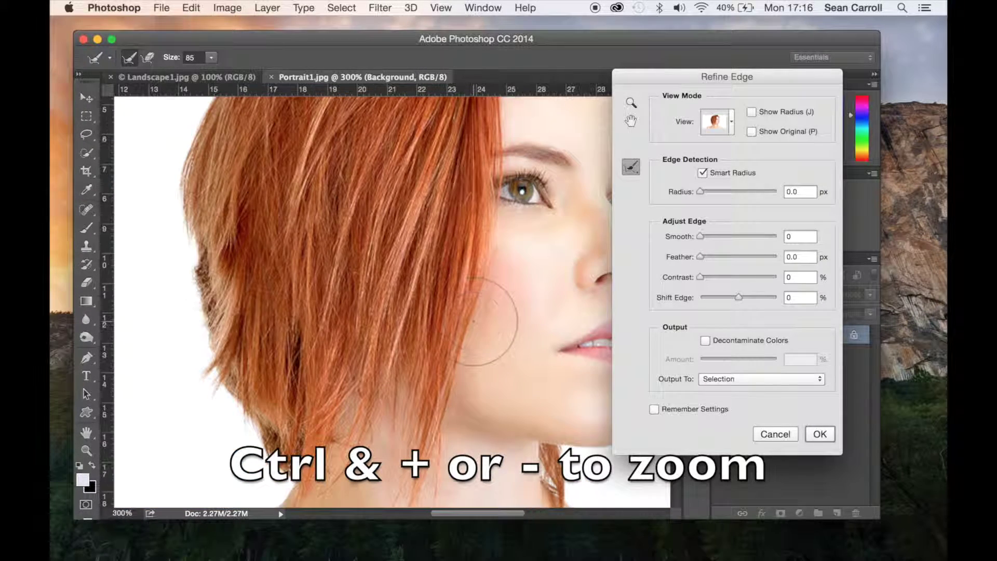
{"action": "left_click_drag", "start_coordinate": [483, 514], "coordinate": [513, 515]}
{"action": "key", "text": "bracketleft"}
{"action": "key", "text": "bracketleft"}
{"action": "key", "text": "bracketleft"}
{"action": "key", "text": "bracketleft"}
{"action": "key", "text": "bracketleft"}
{"action": "key", "text": "bracketleft"}
{"action": "key", "text": "bracketleft"}
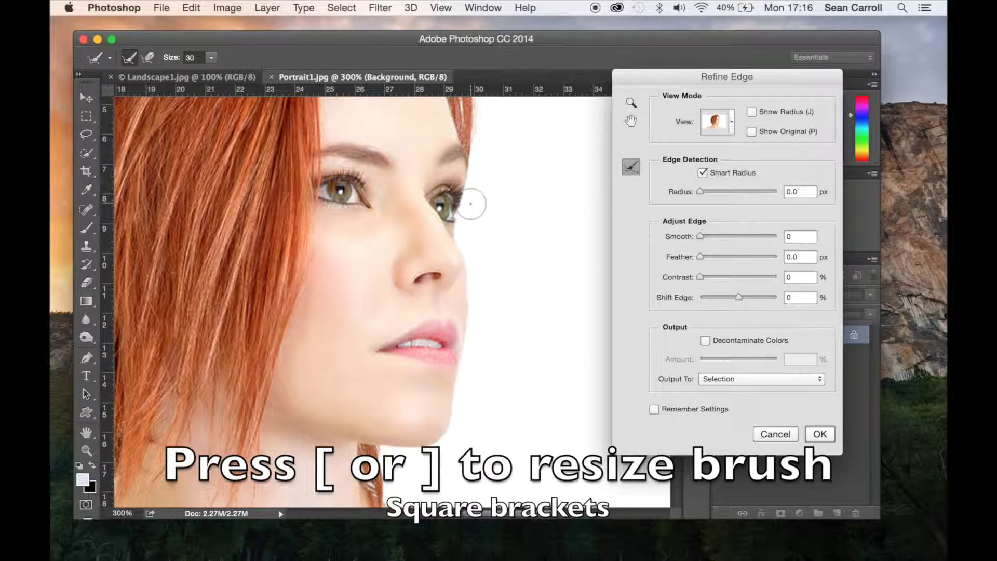
{"action": "left_click_drag", "start_coordinate": [471, 203], "coordinate": [467, 218]}
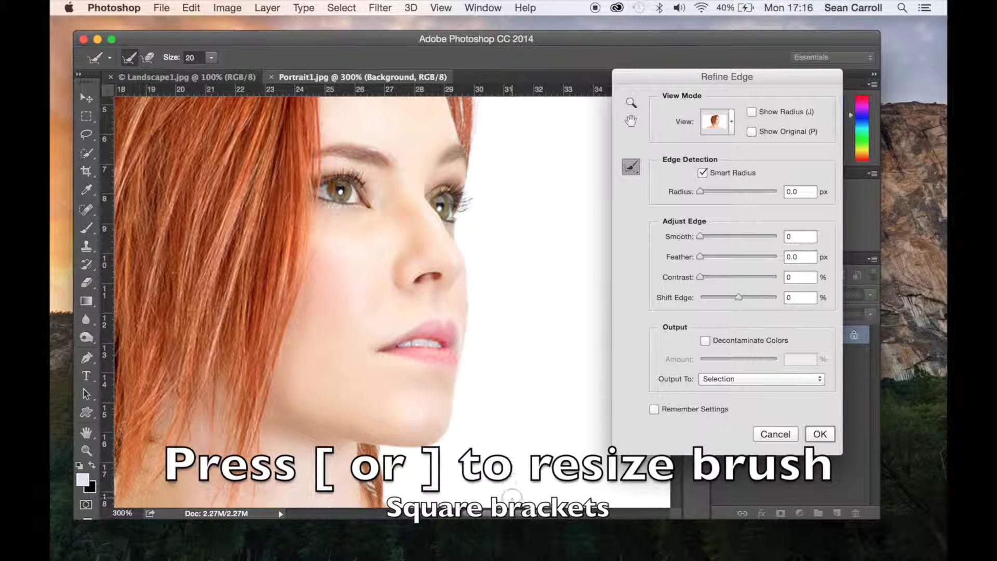
Step: Output the refined selection to a new layer and apply Refine Edge
{"action": "left_click_drag", "start_coordinate": [509, 519], "coordinate": [496, 518]}
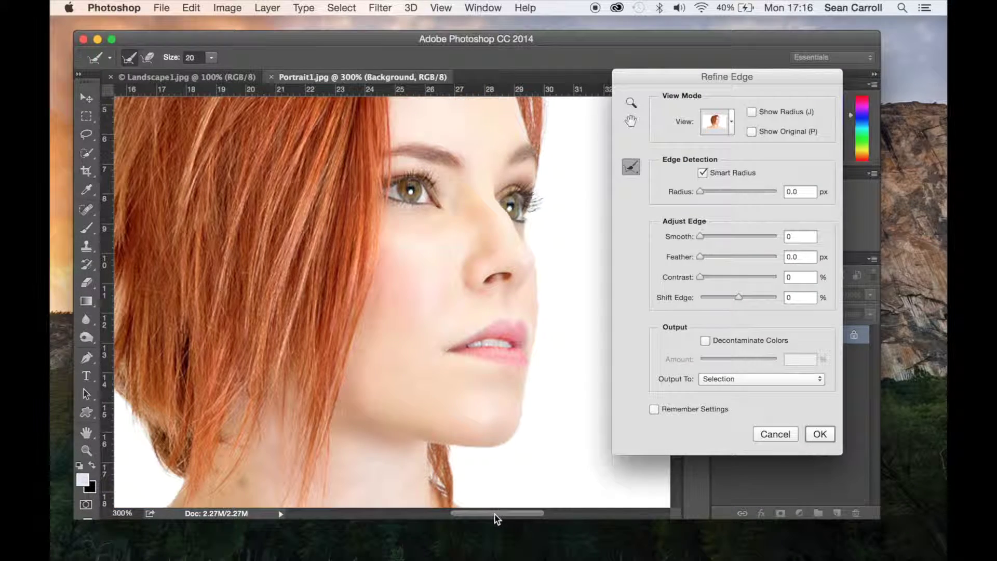
{"action": "key", "text": "super+1"}
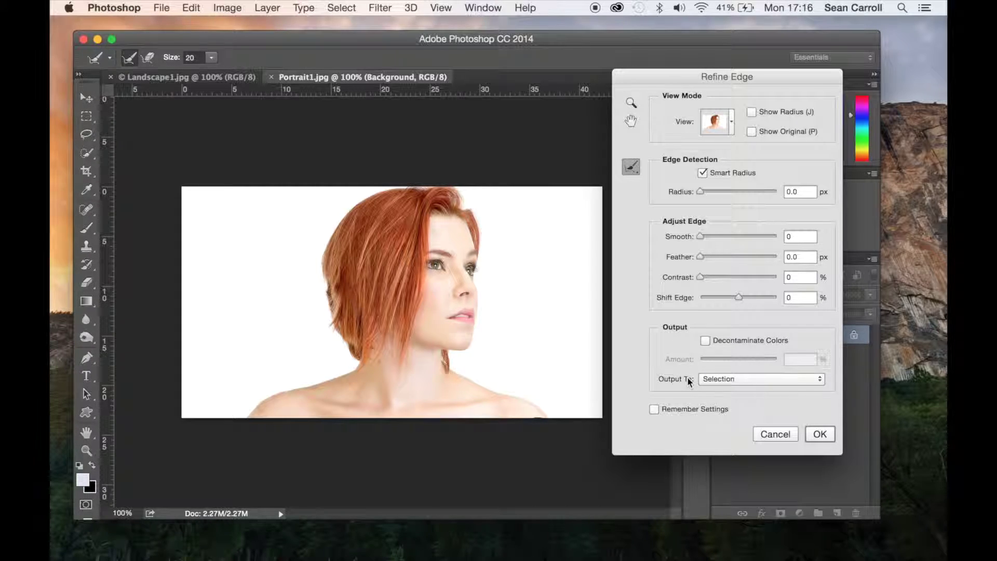
{"action": "left_click", "coordinate": [783, 382]}
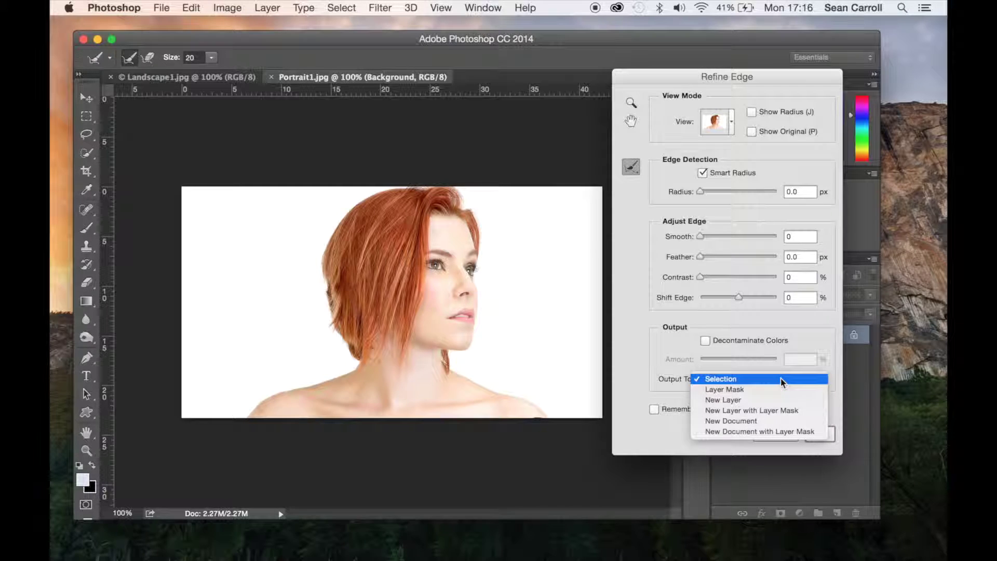
{"action": "left_click", "coordinate": [741, 400]}
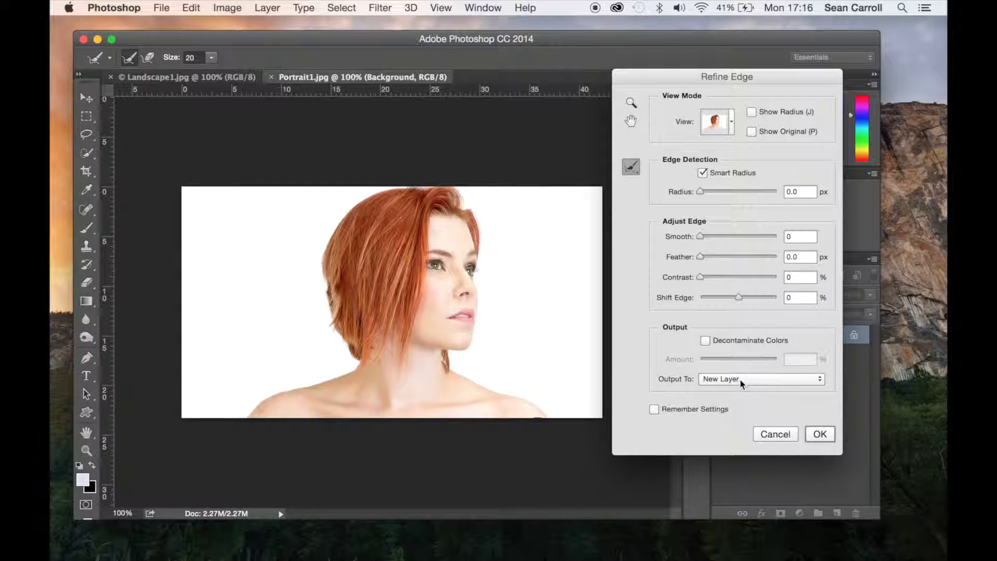
{"action": "left_click", "coordinate": [820, 435]}
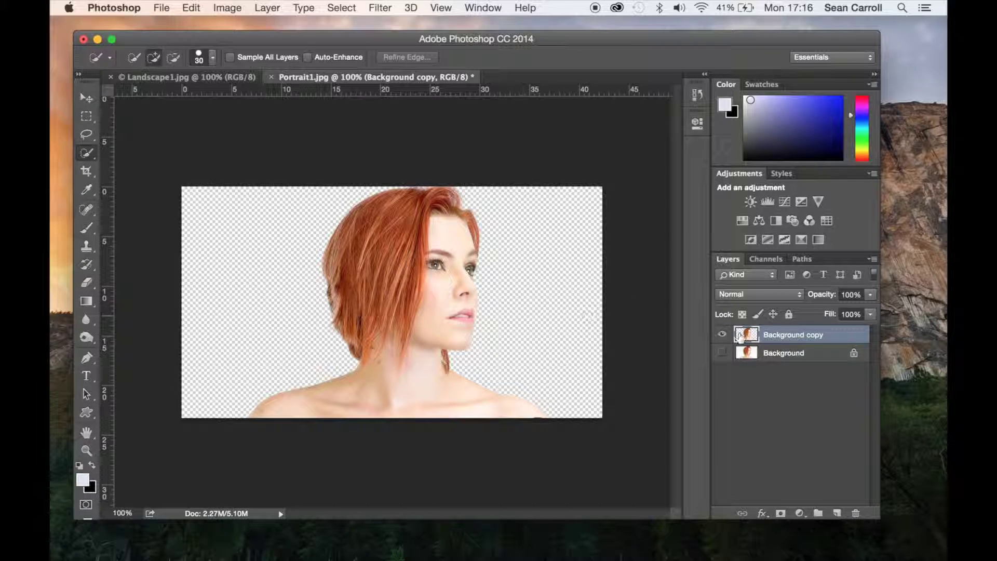
Step: Make the original Background layer visible beneath the cut-out layer
{"action": "left_click", "coordinate": [787, 355]}
{"action": "left_click", "coordinate": [787, 337]}
{"action": "left_click", "coordinate": [722, 353]}
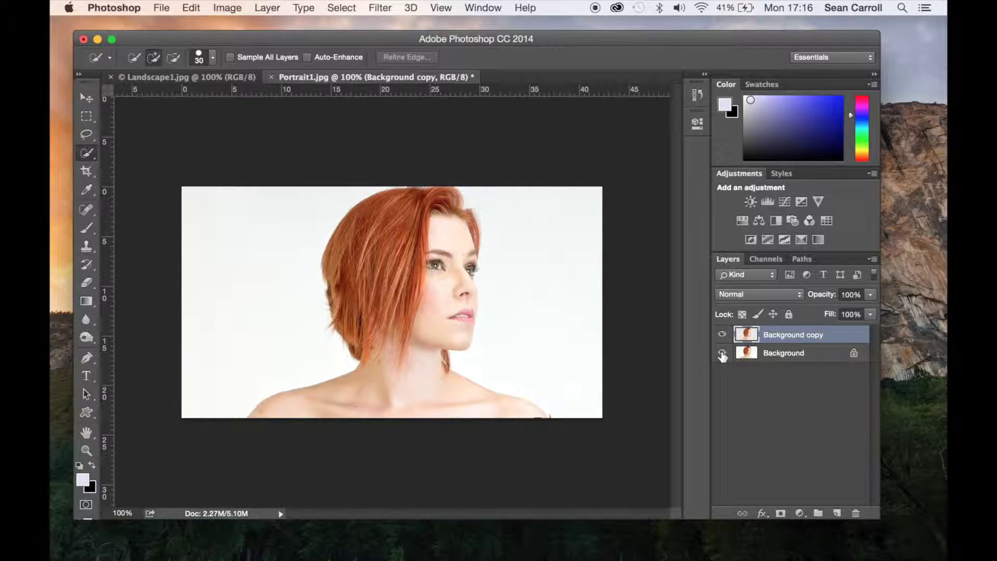
Step: Fill the Background layer with white
{"action": "left_click", "coordinate": [786, 354]}
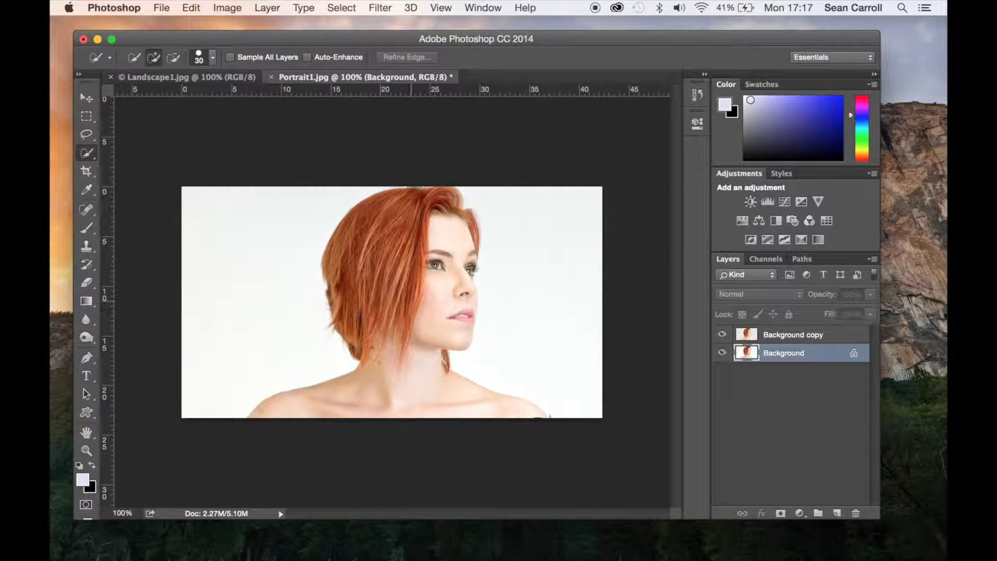
{"action": "left_click", "coordinate": [191, 9]}
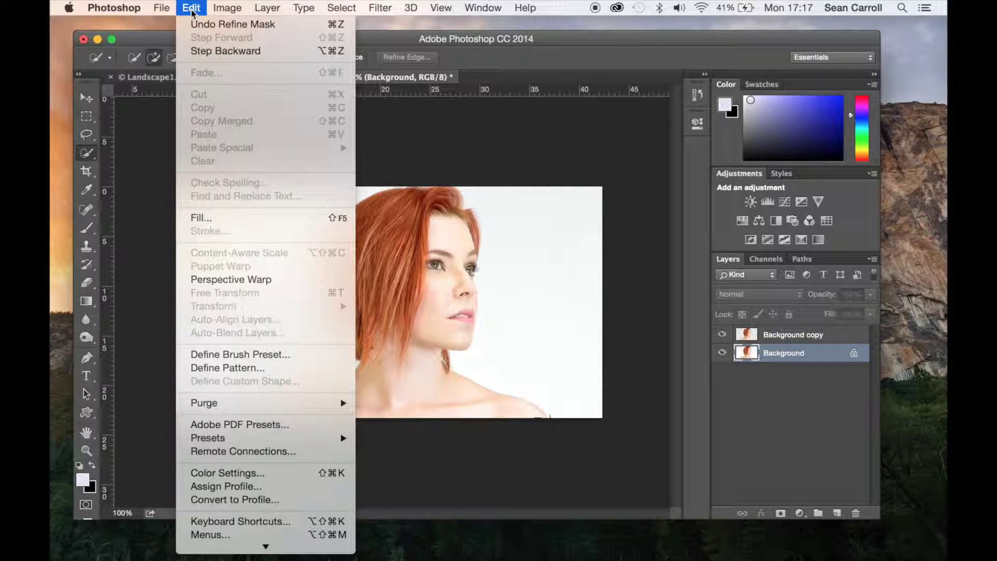
{"action": "left_click", "coordinate": [200, 218]}
{"action": "left_click", "coordinate": [520, 213]}
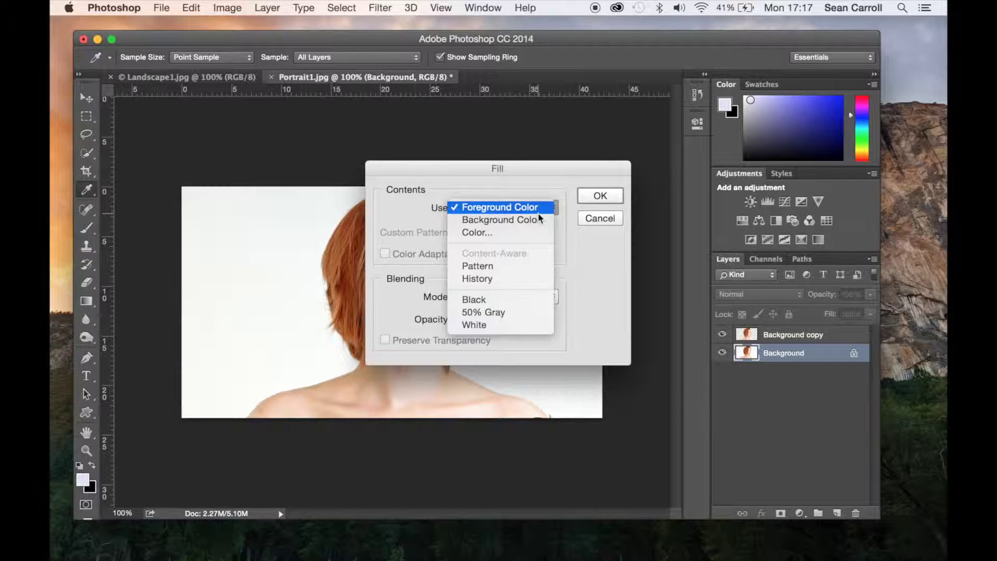
{"action": "left_click", "coordinate": [493, 326]}
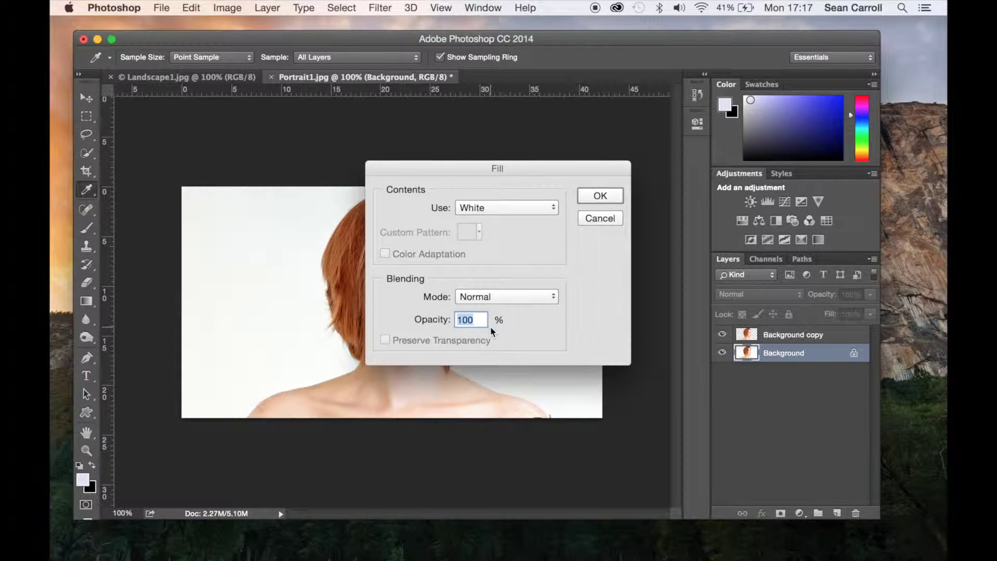
{"action": "left_click", "coordinate": [590, 193]}
{"action": "key", "text": "w"}
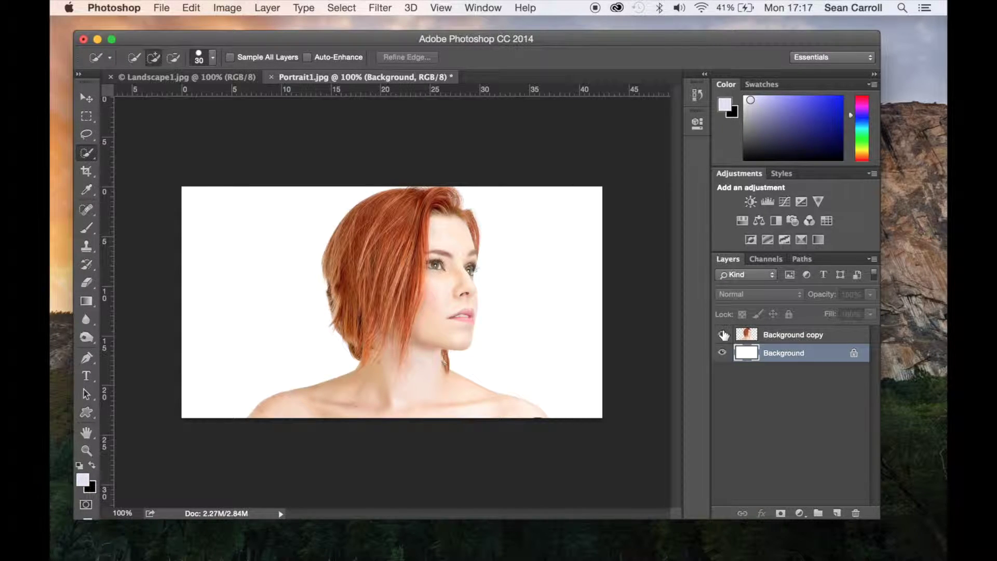
Step: Select the Background copy layer and float Landscape1.jpg in its own window beside the portrait
{"action": "left_click", "coordinate": [822, 336]}
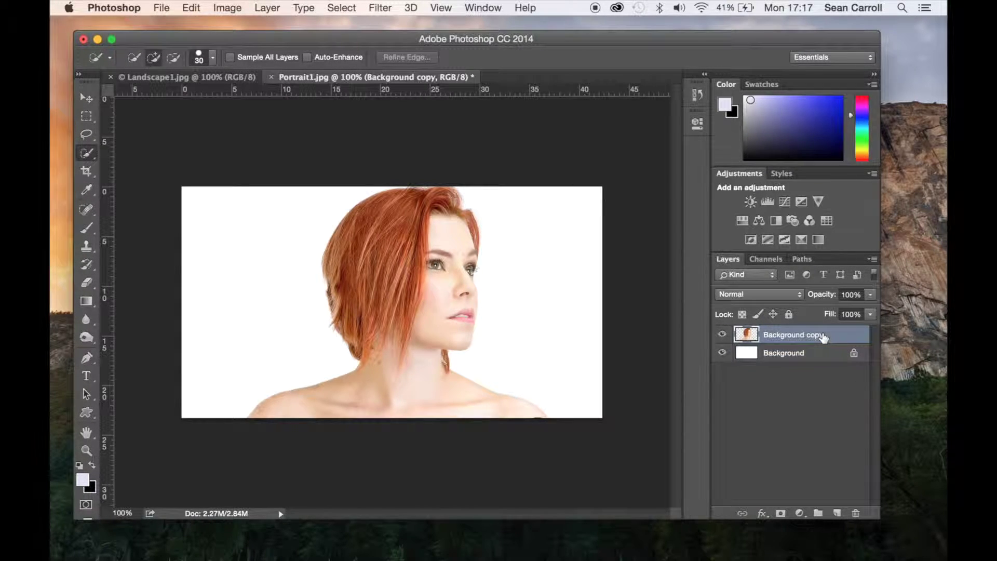
{"action": "left_click", "coordinate": [775, 353]}
{"action": "left_click", "coordinate": [778, 336]}
{"action": "left_click", "coordinate": [165, 79]}
{"action": "left_click_drag", "start_coordinate": [168, 77], "coordinate": [282, 180]}
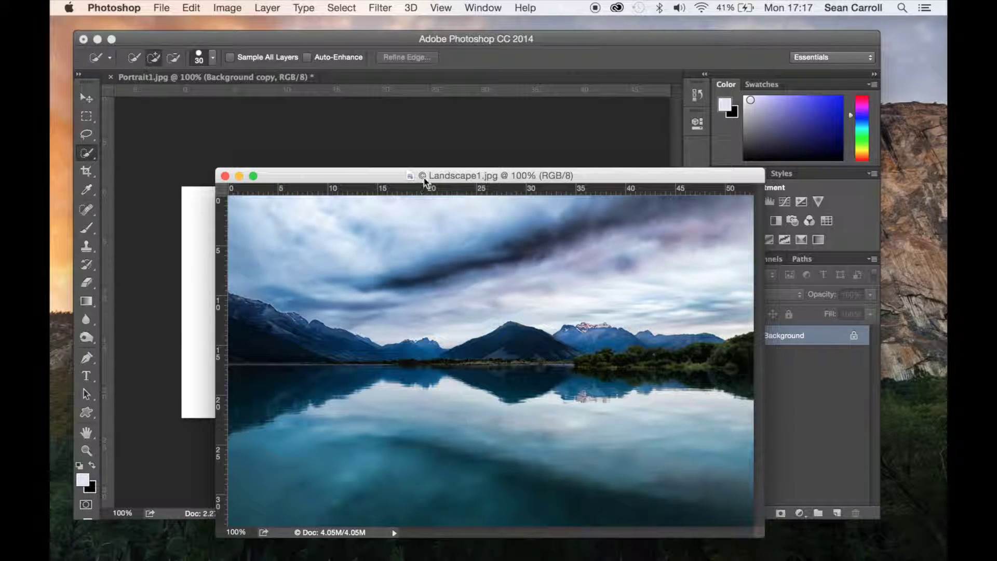
{"action": "left_click_drag", "start_coordinate": [423, 177], "coordinate": [566, 198]}
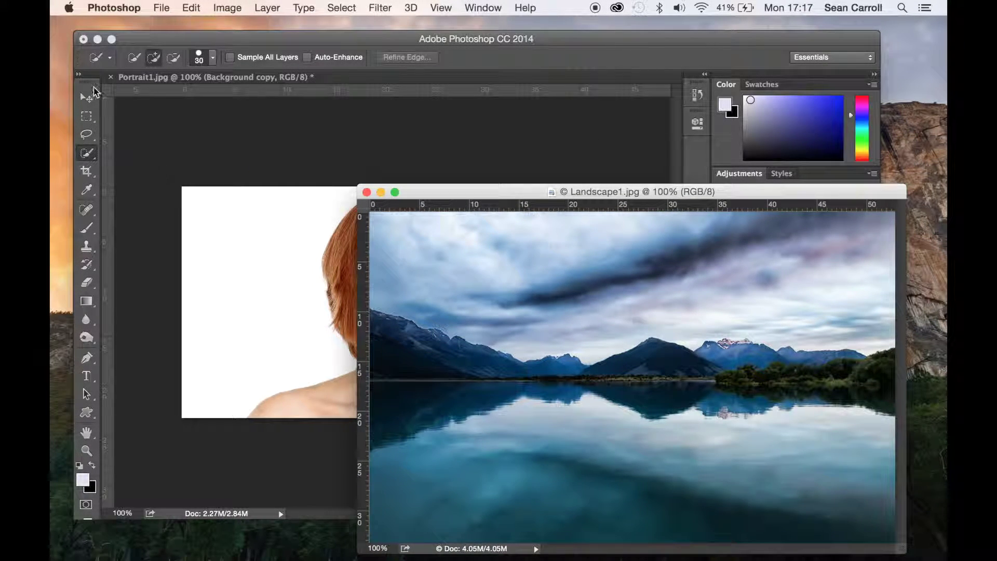
Step: Copy the landscape into Portrait1.jpg as a layer above the cut-out and position it to cover the canvas, with the mountains behind the head area
{"action": "left_click", "coordinate": [85, 103]}
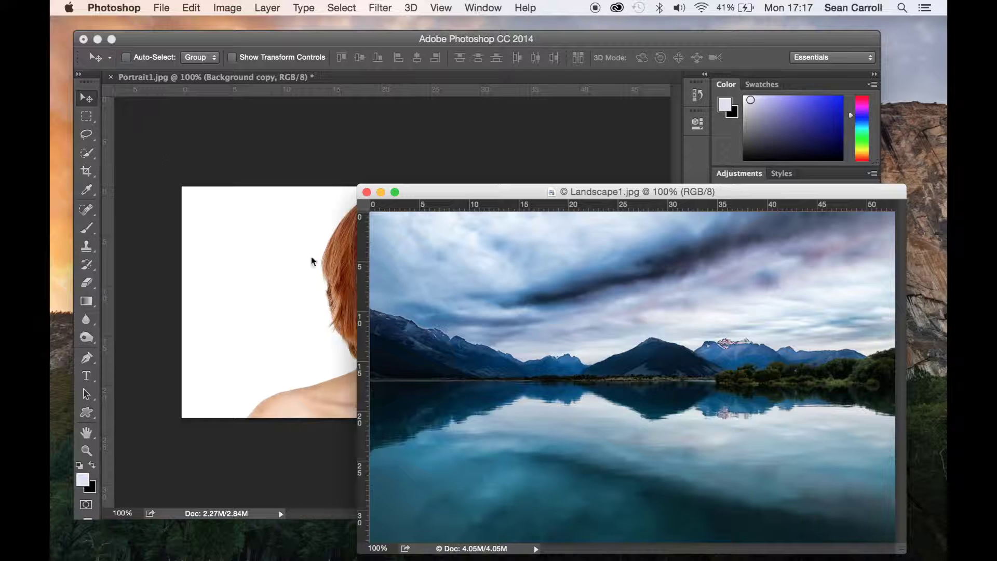
{"action": "left_click_drag", "start_coordinate": [417, 320], "coordinate": [263, 283]}
{"action": "left_click_drag", "start_coordinate": [351, 310], "coordinate": [294, 297]}
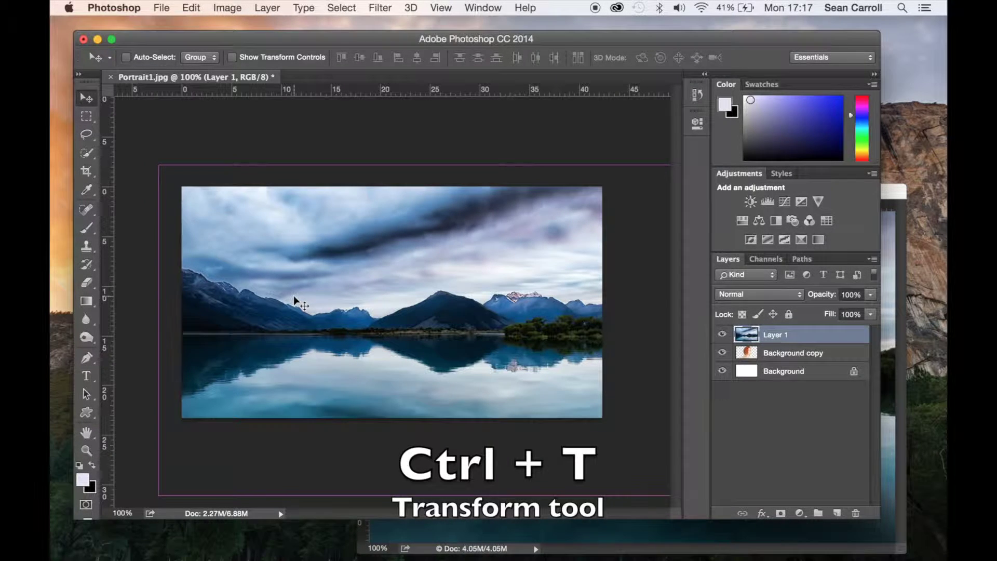
{"action": "key", "text": "ctrl+t"}
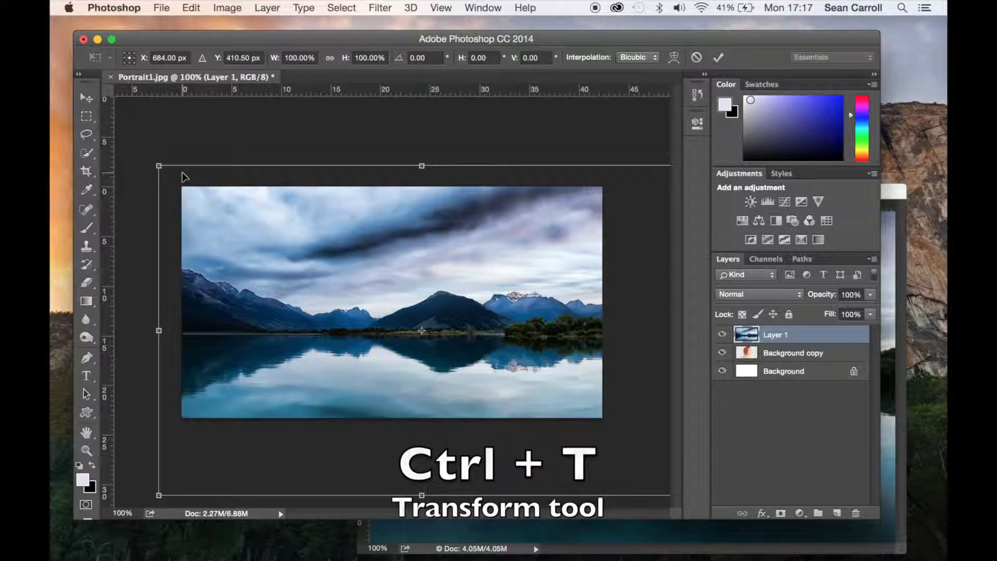
{"action": "key", "text": "Return"}
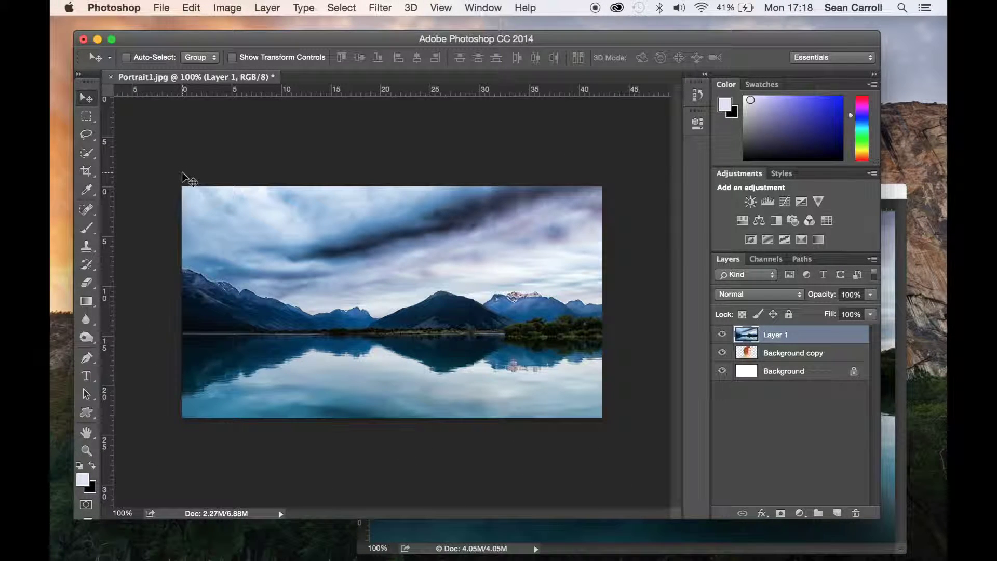
{"action": "left_click_drag", "start_coordinate": [457, 322], "coordinate": [392, 321]}
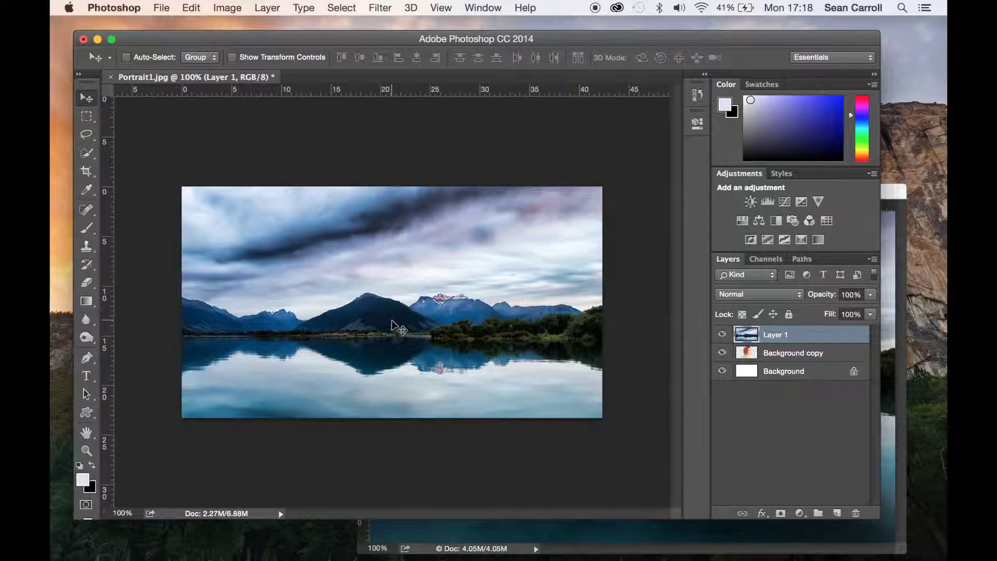
Step: Load the outline of the Background copy cut-out as a selection and add it as a layer mask on Layer 1
{"action": "left_click", "coordinate": [785, 353]}
{"action": "left_click", "coordinate": [785, 337]}
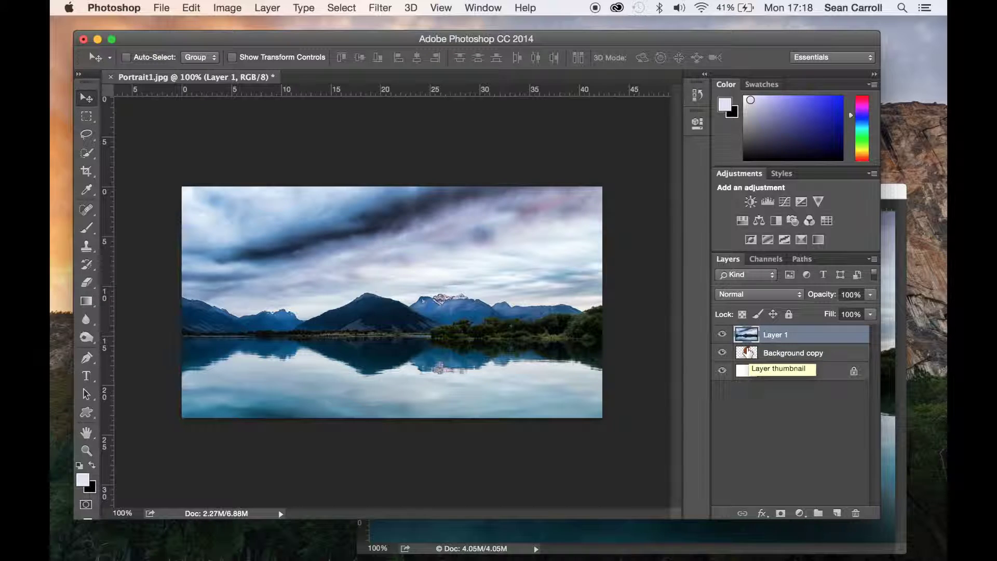
{"action": "left_click", "coordinate": [749, 356], "text": "ctrl"}
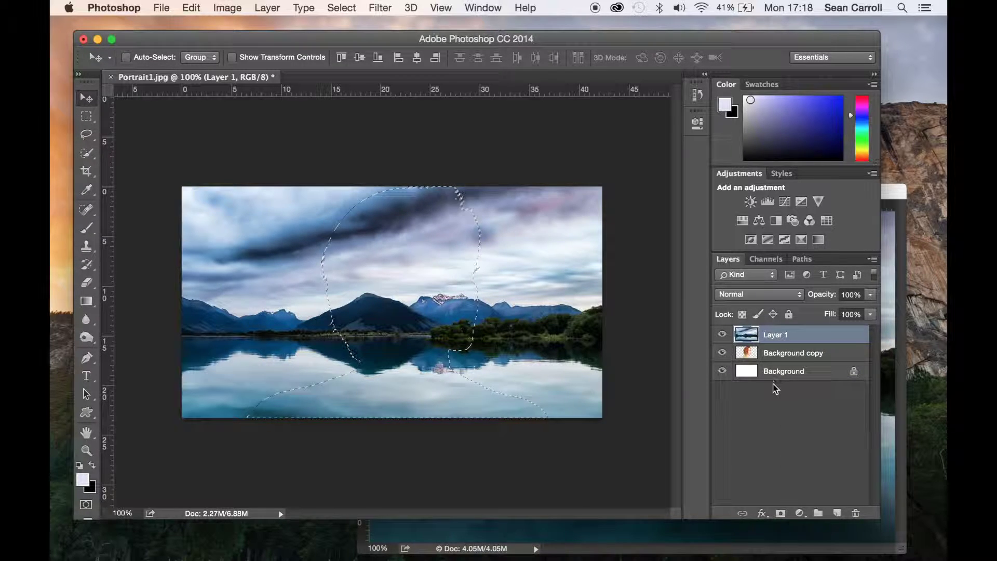
{"action": "left_click", "coordinate": [781, 514]}
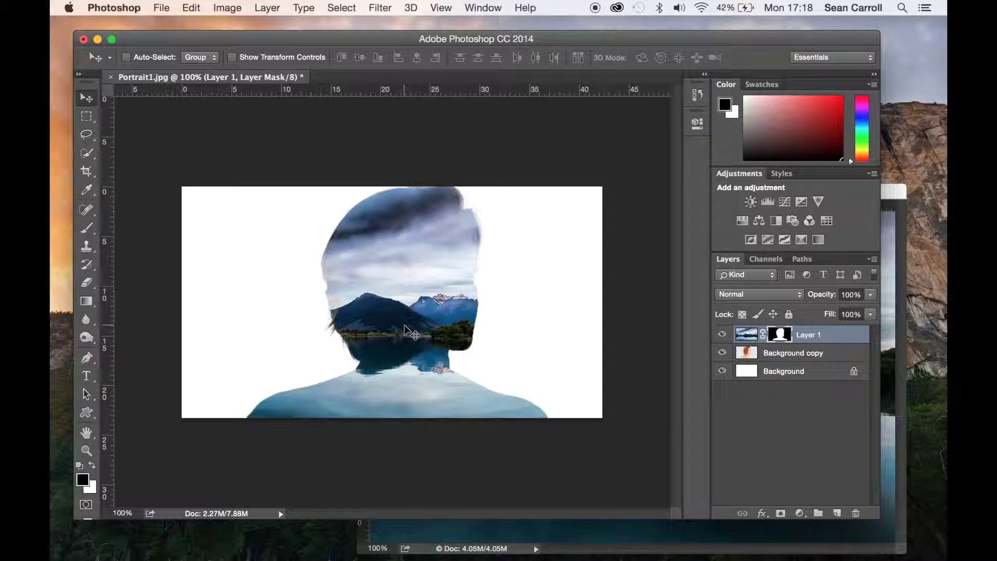
Step: Unlink the landscape image from its mask and move it down and to the left inside the silhouette
{"action": "left_click", "coordinate": [747, 335]}
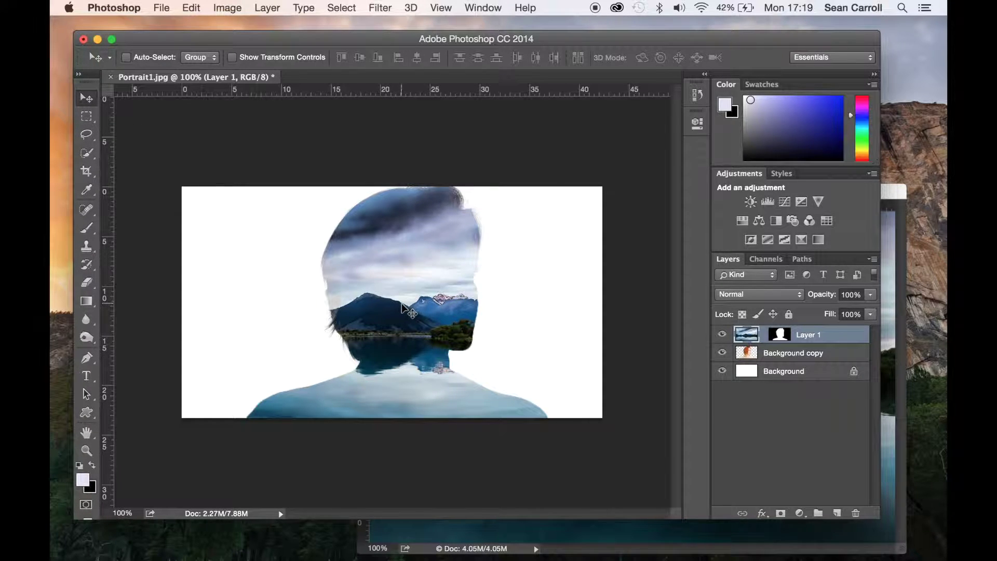
{"action": "left_click_drag", "start_coordinate": [403, 307], "coordinate": [372, 331]}
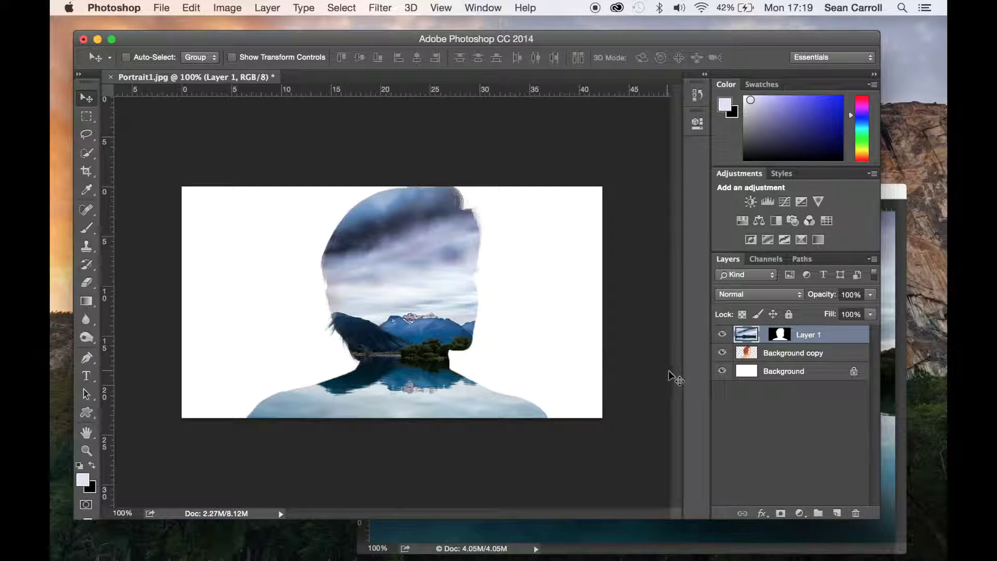
Step: Duplicate the Background copy layer and place the duplicate above Layer 1
{"action": "left_click", "coordinate": [787, 355]}
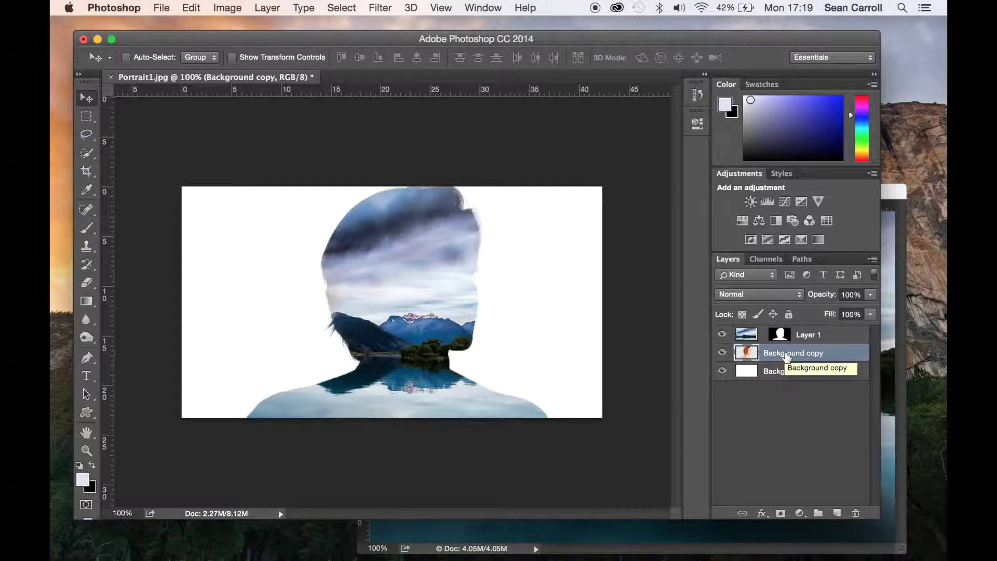
{"action": "key", "text": "super+j"}
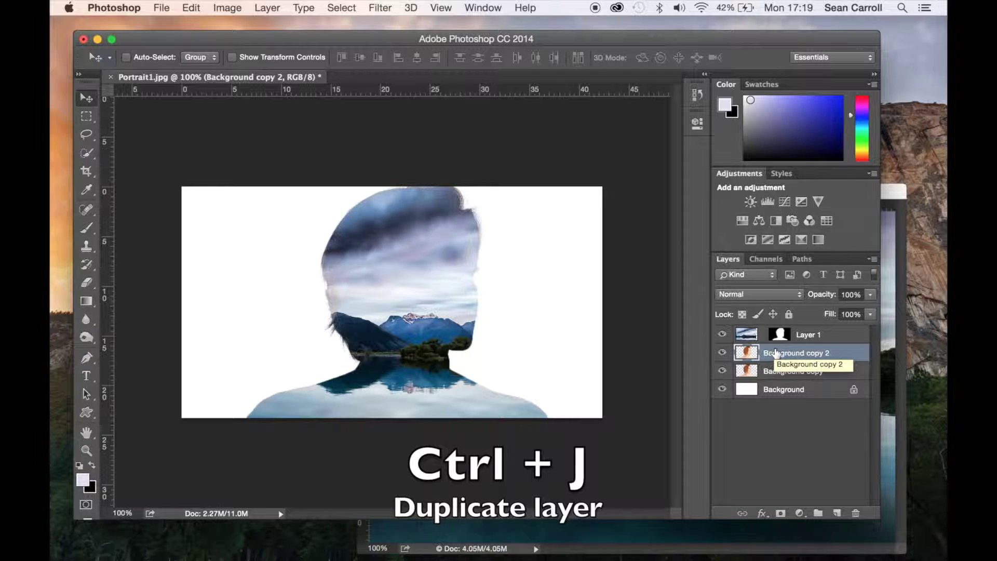
{"action": "left_click_drag", "start_coordinate": [776, 353], "coordinate": [776, 336]}
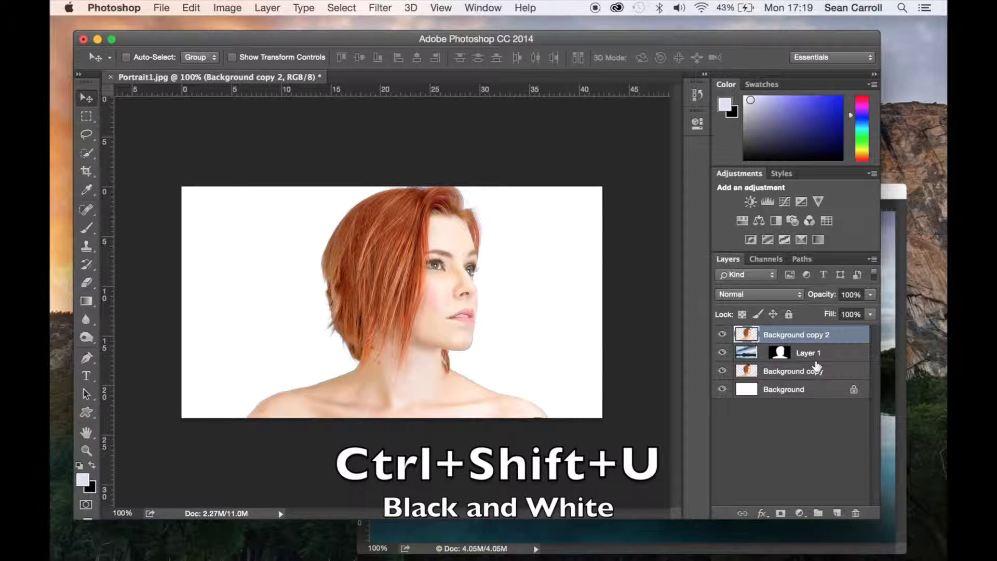
Step: Desaturate the Background copy 2 layer to black and white and set its blend mode to Multiply
{"action": "key", "text": "ctrl+shift+u"}
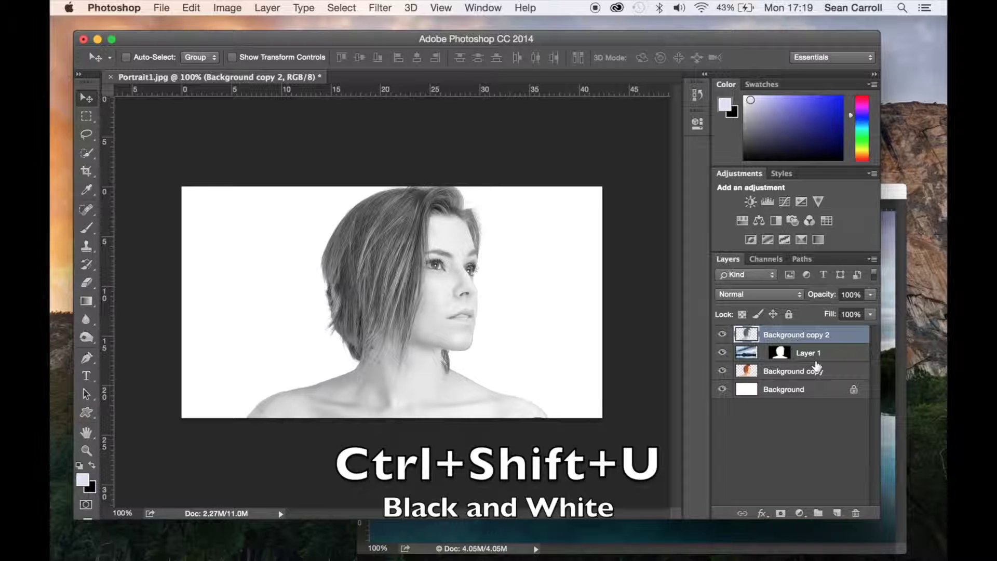
{"action": "left_click", "coordinate": [797, 301]}
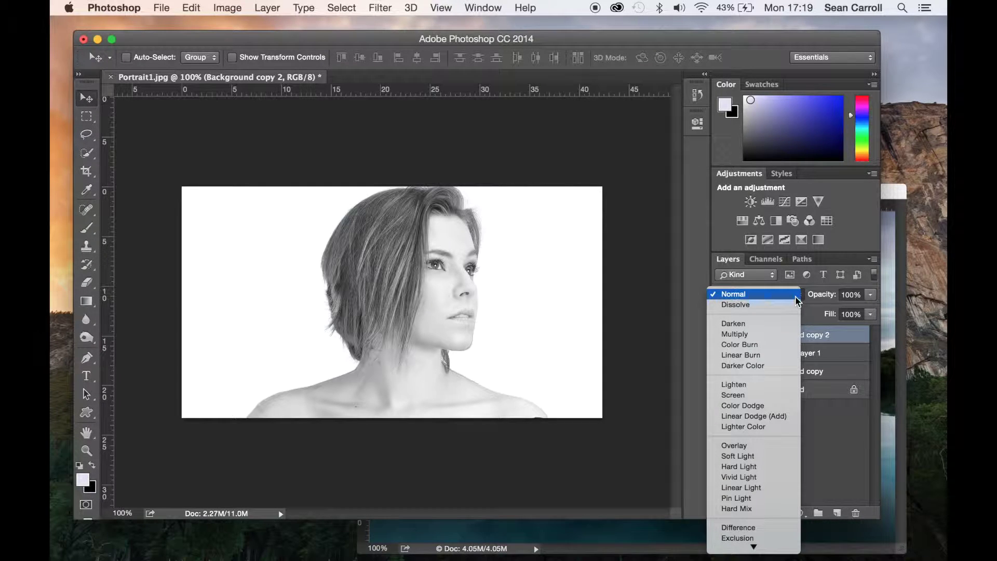
{"action": "left_click", "coordinate": [764, 336]}
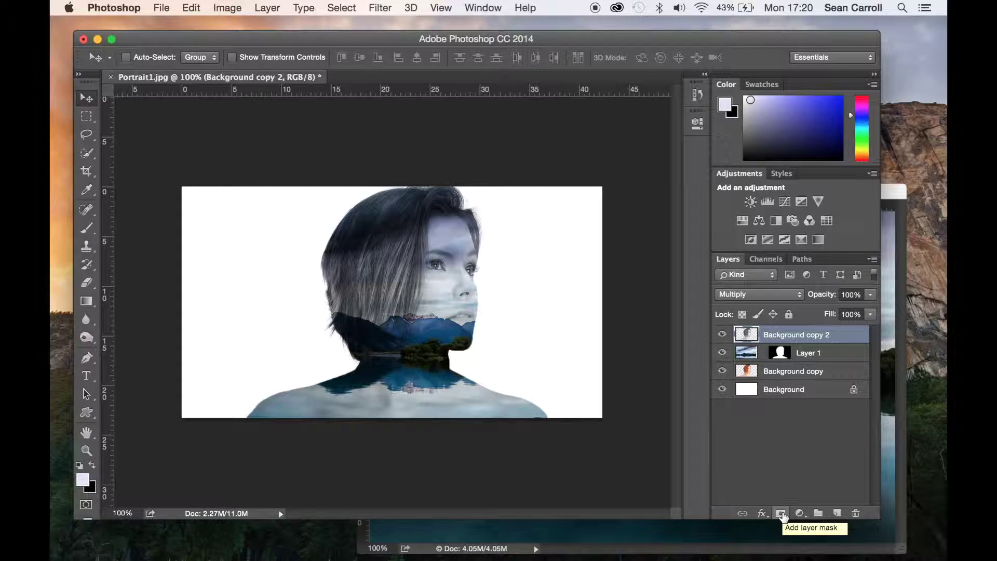
Step: Add a layer mask to Background copy 2 and set up a soft round 125 px brush at 74% opacity
{"action": "left_click", "coordinate": [782, 513]}
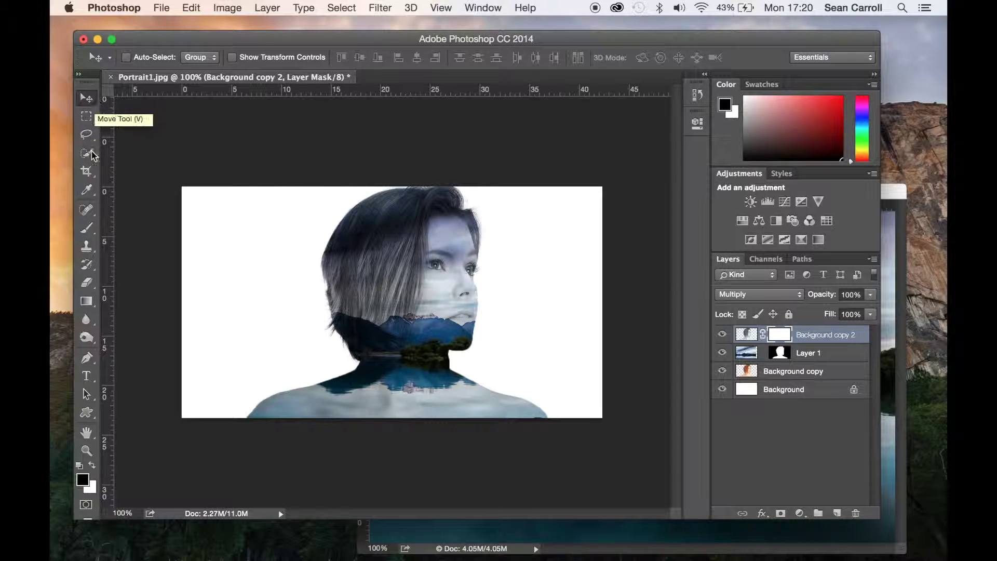
{"action": "left_click", "coordinate": [92, 226]}
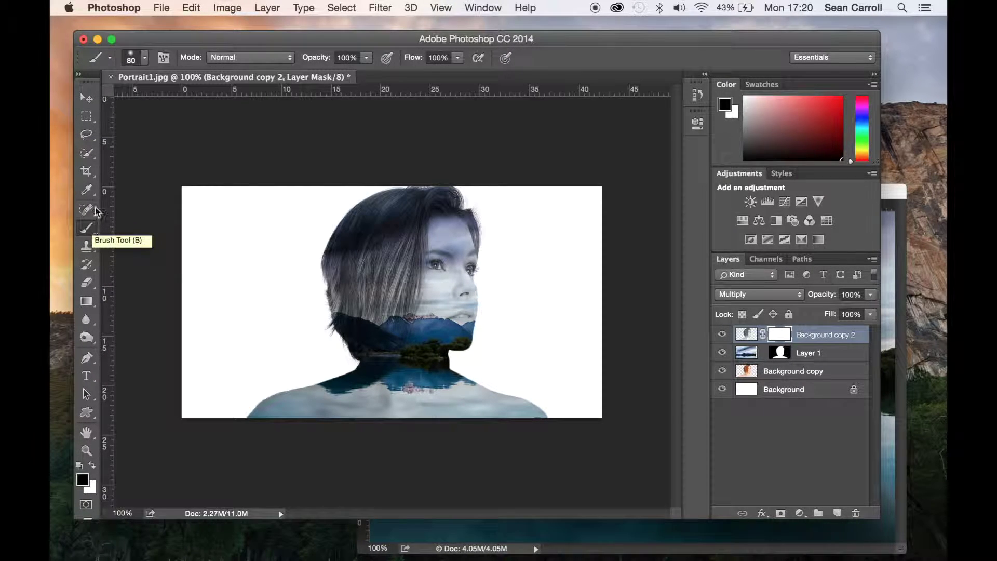
{"action": "left_click", "coordinate": [144, 61]}
{"action": "left_click", "coordinate": [102, 199]}
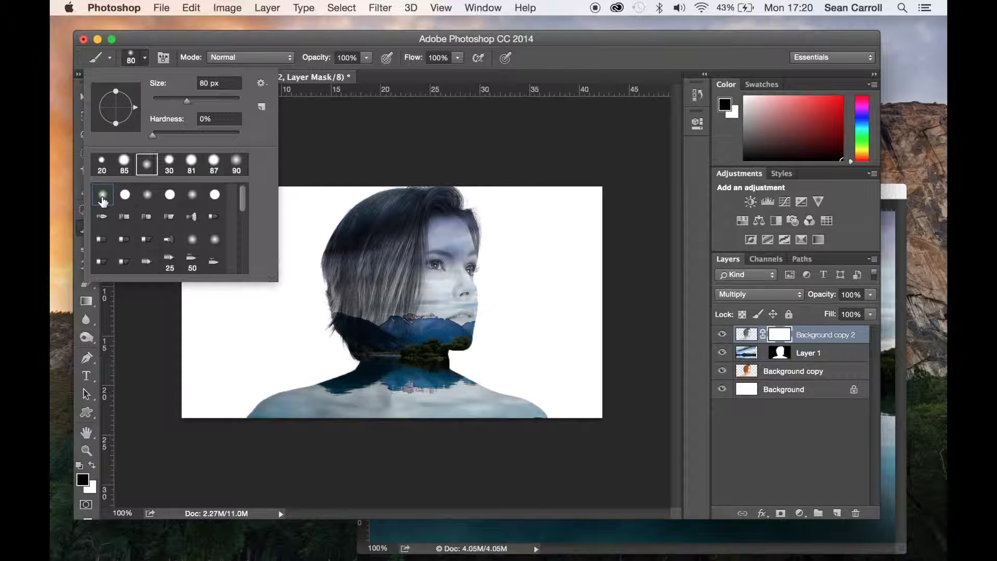
{"action": "left_click", "coordinate": [138, 61]}
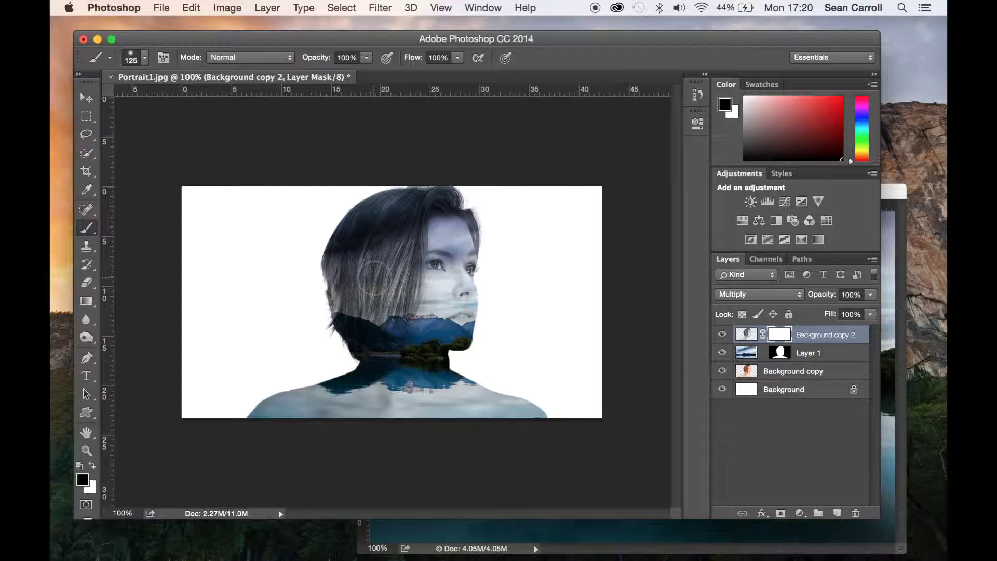
{"action": "key", "text": "bracketright"}
{"action": "key", "text": "bracketright"}
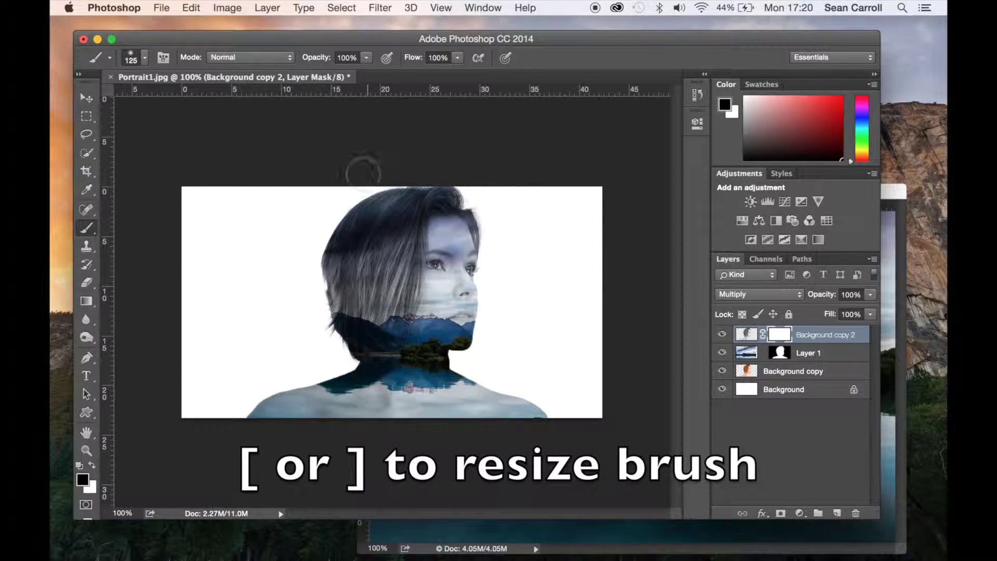
{"action": "left_click", "coordinate": [366, 56]}
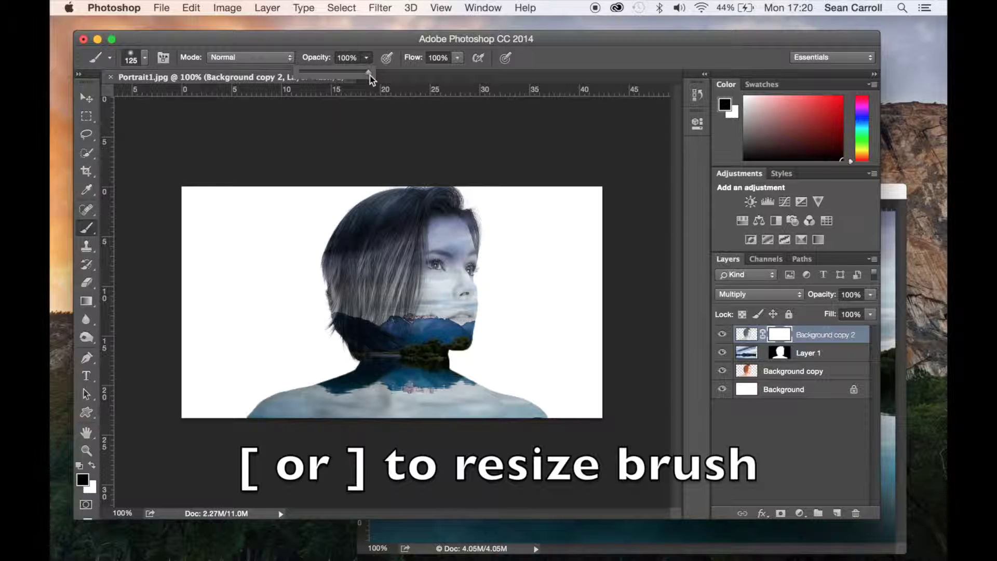
{"action": "left_click_drag", "start_coordinate": [351, 79], "coordinate": [350, 79]}
Step: Paint black on the Background copy 2 mask over the hair, chin, neck and head edges, keeping the main facial features
{"action": "left_click", "coordinate": [331, 258]}
{"action": "mouse_move", "coordinate": [331, 258]}
{"action": "left_mouse_down"}
{"action": "mouse_move", "coordinate": [344, 225]}
{"action": "mouse_move", "coordinate": [328, 269]}
{"action": "mouse_move", "coordinate": [328, 239]}
{"action": "mouse_move", "coordinate": [368, 190]}
{"action": "mouse_move", "coordinate": [384, 187]}
{"action": "mouse_move", "coordinate": [351, 227]}
{"action": "mouse_move", "coordinate": [330, 301]}
{"action": "mouse_move", "coordinate": [332, 332]}
{"action": "mouse_move", "coordinate": [334, 310]}
{"action": "mouse_move", "coordinate": [355, 366]}
{"action": "mouse_move", "coordinate": [356, 342]}
{"action": "mouse_move", "coordinate": [342, 360]}
{"action": "mouse_move", "coordinate": [359, 367]}
{"action": "mouse_move", "coordinate": [294, 387]}
{"action": "mouse_move", "coordinate": [292, 400]}
{"action": "mouse_move", "coordinate": [251, 427]}
{"action": "mouse_move", "coordinate": [328, 369]}
{"action": "mouse_move", "coordinate": [321, 396]}
{"action": "mouse_move", "coordinate": [335, 402]}
{"action": "mouse_move", "coordinate": [403, 404]}
{"action": "mouse_move", "coordinate": [325, 404]}
{"action": "mouse_move", "coordinate": [549, 419]}
{"action": "mouse_move", "coordinate": [465, 405]}
{"action": "mouse_move", "coordinate": [440, 361]}
{"action": "mouse_move", "coordinate": [441, 350]}
{"action": "mouse_move", "coordinate": [458, 354]}
{"action": "mouse_move", "coordinate": [442, 359]}
{"action": "mouse_move", "coordinate": [466, 351]}
{"action": "left_mouse_up"}
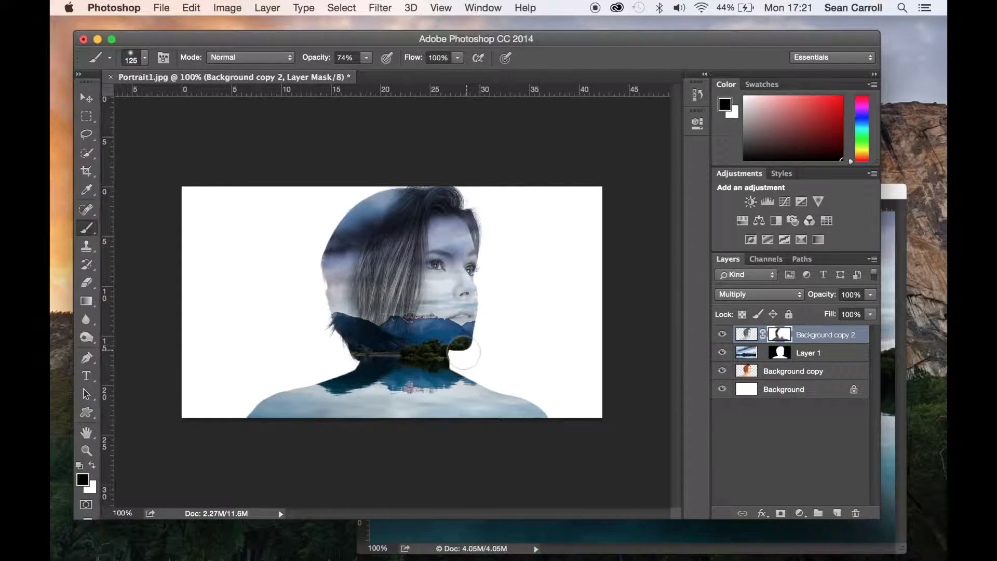
{"action": "mouse_move", "coordinate": [475, 231]}
{"action": "left_mouse_down"}
{"action": "mouse_move", "coordinate": [445, 200]}
{"action": "mouse_move", "coordinate": [397, 197]}
{"action": "mouse_move", "coordinate": [423, 196]}
{"action": "mouse_move", "coordinate": [485, 226]}
{"action": "mouse_move", "coordinate": [418, 207]}
{"action": "mouse_move", "coordinate": [358, 229]}
{"action": "mouse_move", "coordinate": [358, 316]}
{"action": "mouse_move", "coordinate": [382, 312]}
{"action": "mouse_move", "coordinate": [391, 321]}
{"action": "mouse_move", "coordinate": [410, 306]}
{"action": "mouse_move", "coordinate": [390, 270]}
{"action": "mouse_move", "coordinate": [371, 289]}
{"action": "mouse_move", "coordinate": [423, 219]}
{"action": "mouse_move", "coordinate": [405, 286]}
{"action": "mouse_move", "coordinate": [410, 244]}
{"action": "mouse_move", "coordinate": [367, 300]}
{"action": "mouse_move", "coordinate": [468, 403]}
{"action": "mouse_move", "coordinate": [469, 213]}
{"action": "left_mouse_up"}
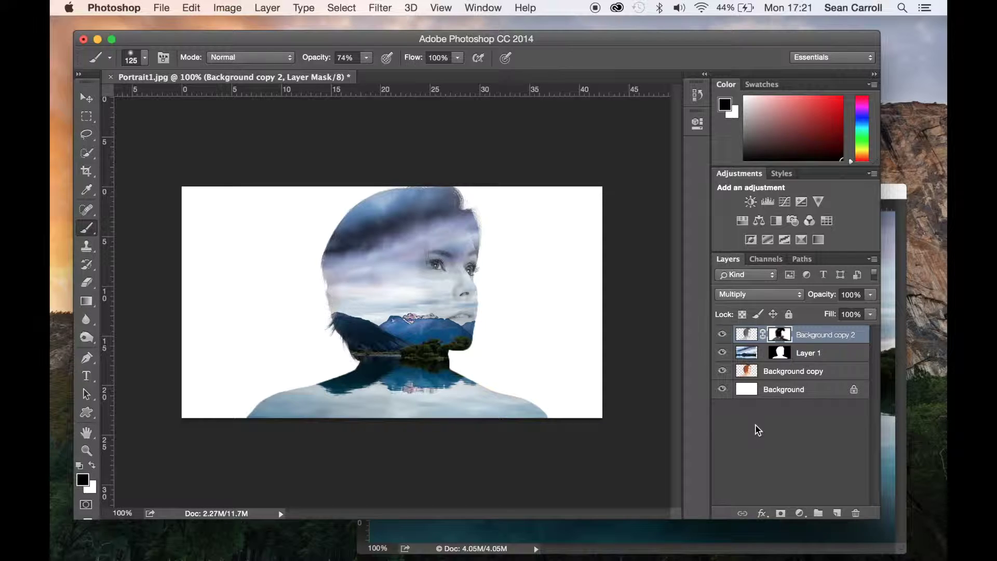
Step: Move the landscape image in Layer 1 slightly to the left inside the silhouette
{"action": "left_click", "coordinate": [747, 355]}
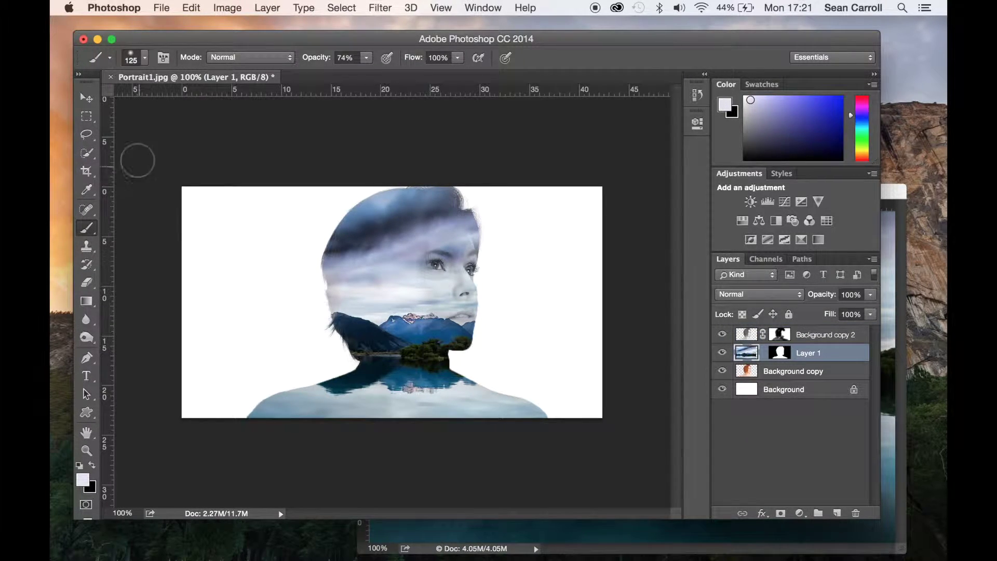
{"action": "left_click", "coordinate": [86, 98]}
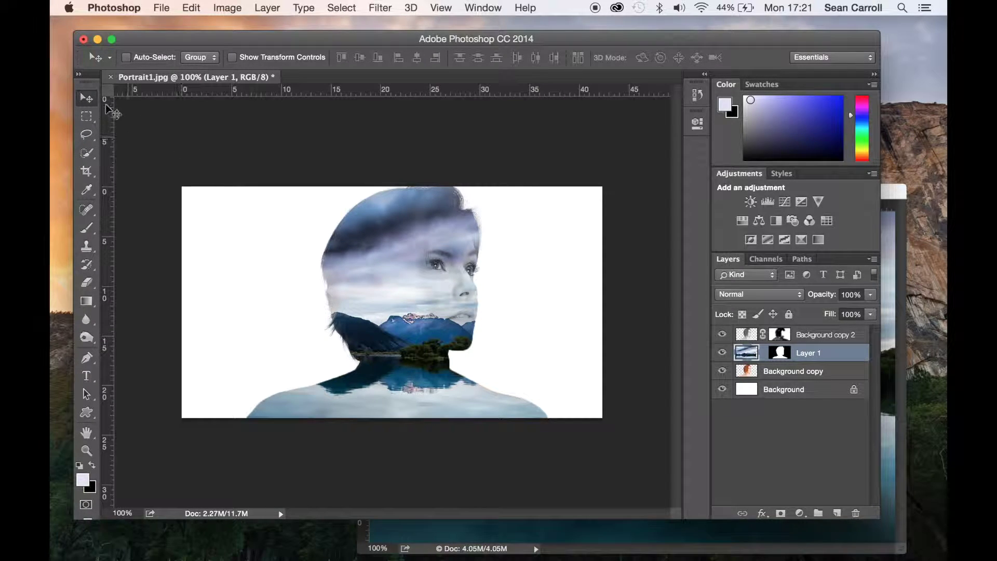
{"action": "left_click_drag", "start_coordinate": [411, 352], "coordinate": [409, 353]}
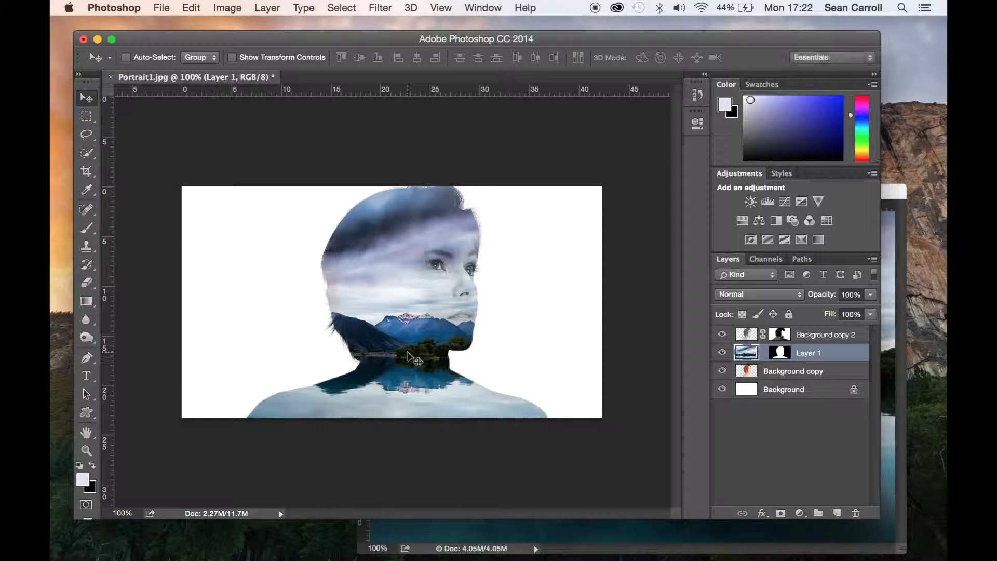
{"action": "left_click", "coordinate": [813, 337]}
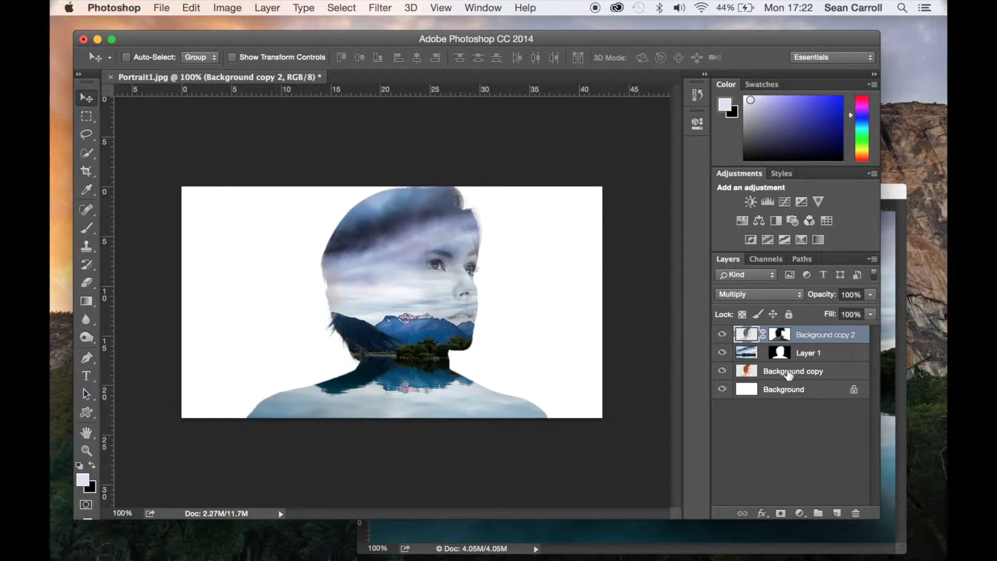
{"action": "left_click", "coordinate": [807, 354]}
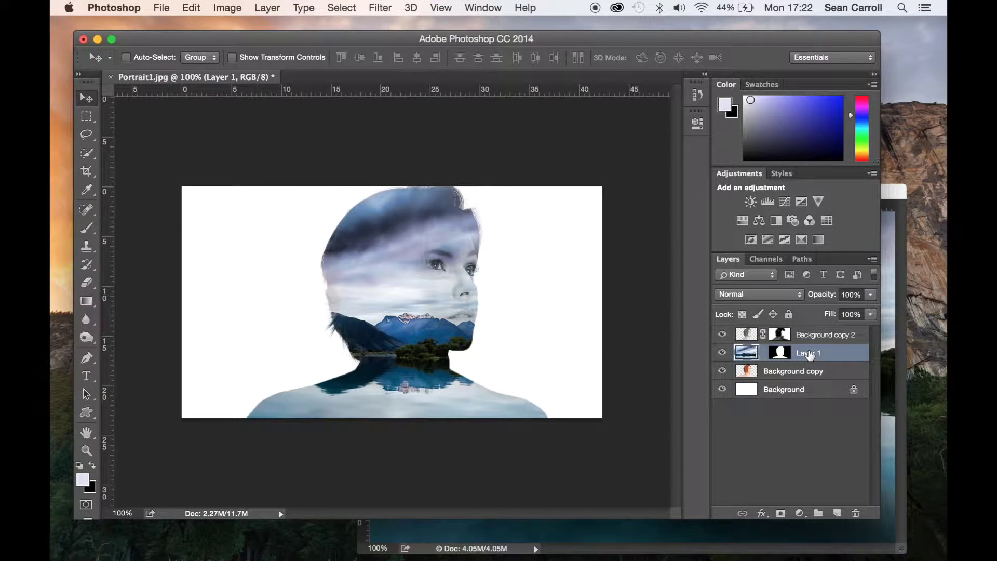
Step: Sample a lavender tone from the sky in the head and lighten it to eae9f6 as the foreground color
{"action": "left_click", "coordinate": [84, 481]}
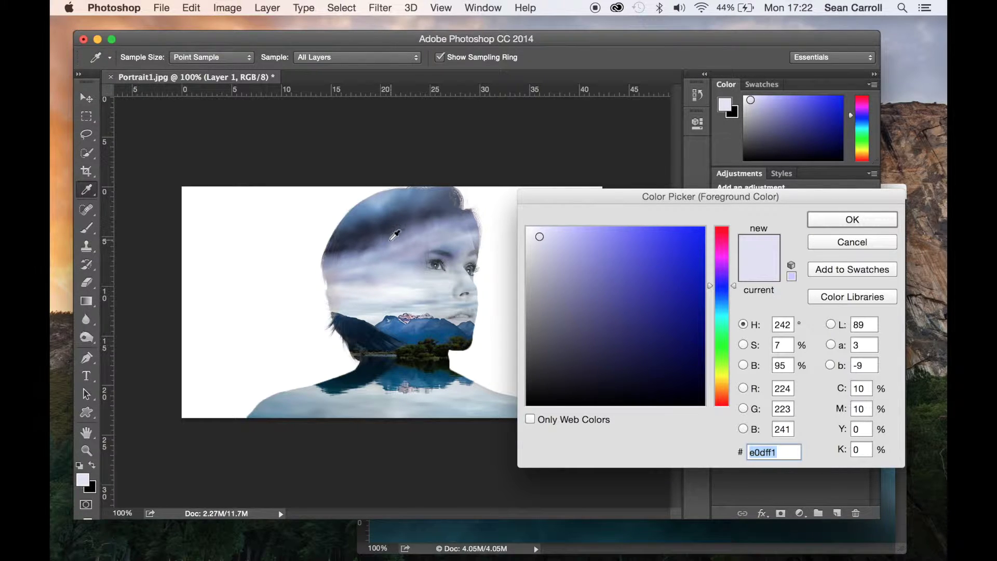
{"action": "left_click", "coordinate": [409, 250]}
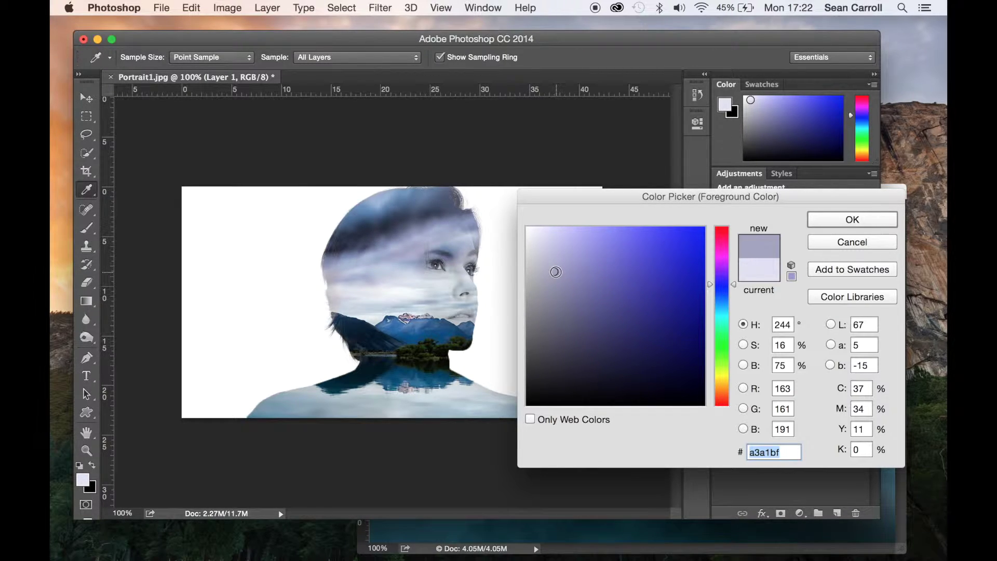
{"action": "left_click_drag", "start_coordinate": [556, 272], "coordinate": [535, 233]}
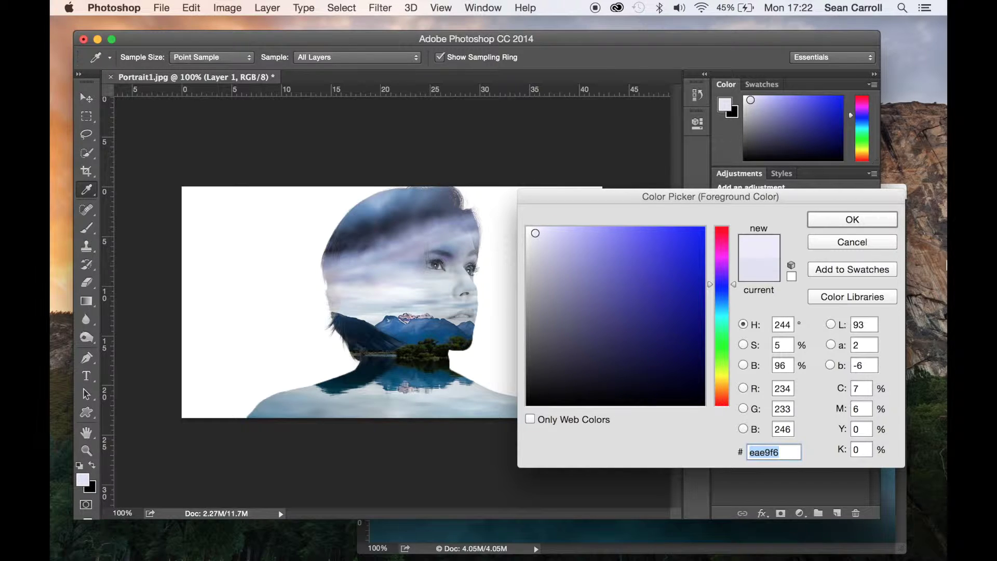
{"action": "left_click", "coordinate": [853, 221]}
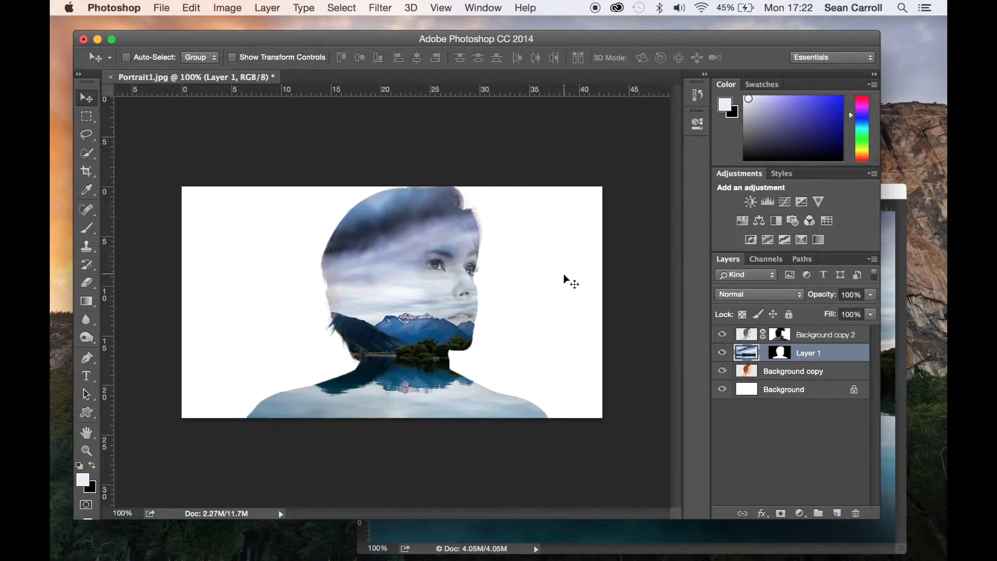
Step: Fill the Background layer with the foreground color in Normal mode at 100% opacity
{"action": "left_click", "coordinate": [799, 394]}
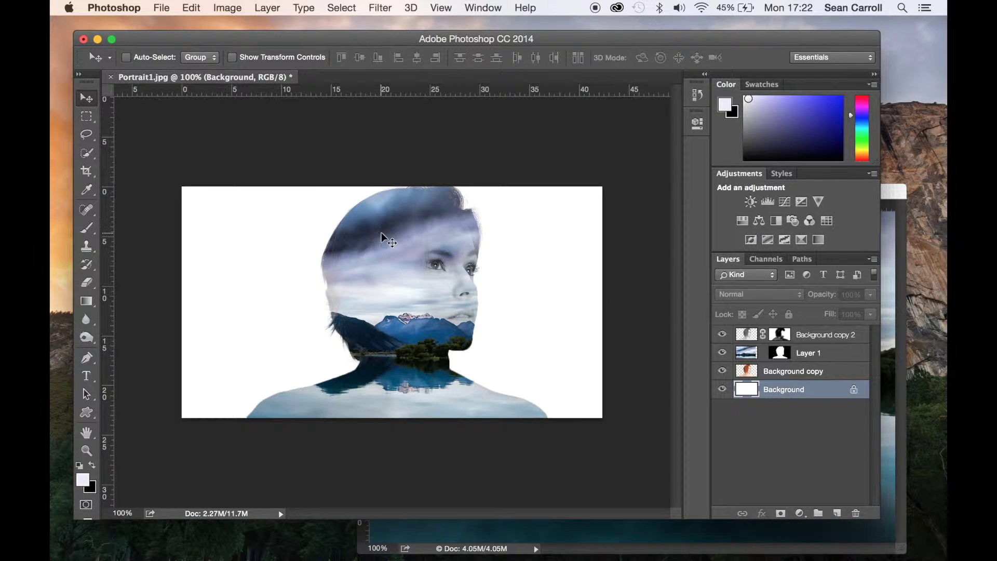
{"action": "left_click", "coordinate": [192, 9]}
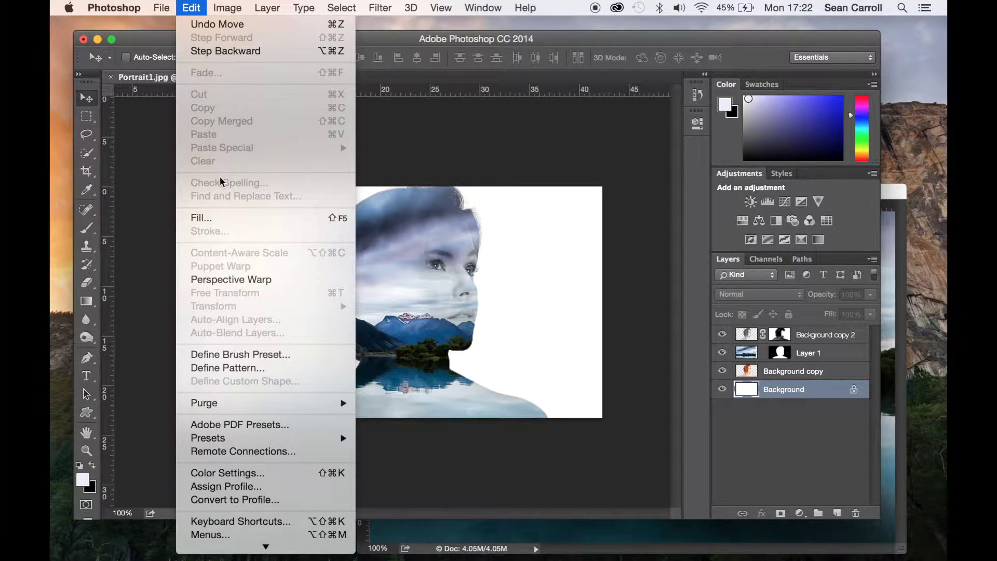
{"action": "left_click", "coordinate": [221, 218]}
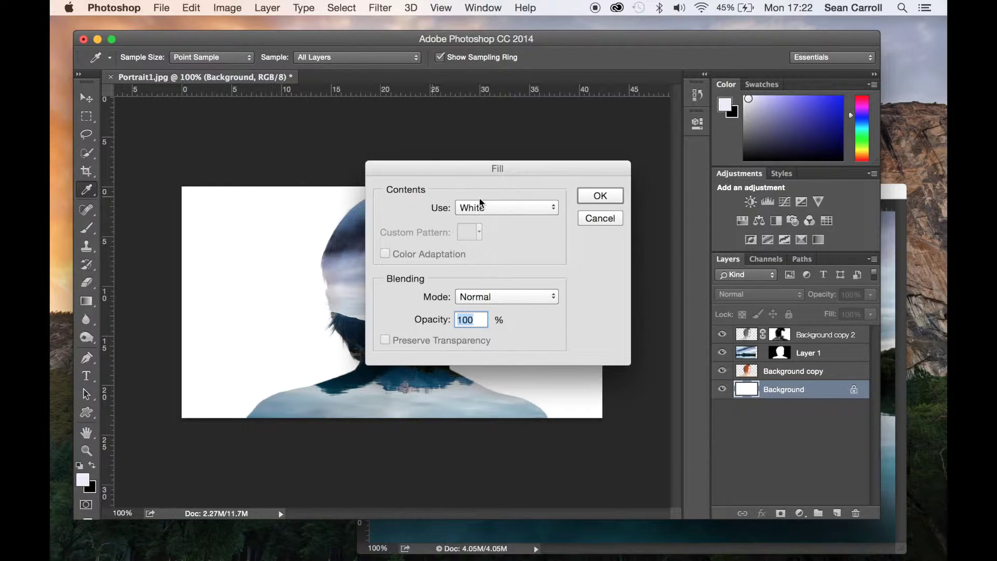
{"action": "left_click", "coordinate": [515, 207]}
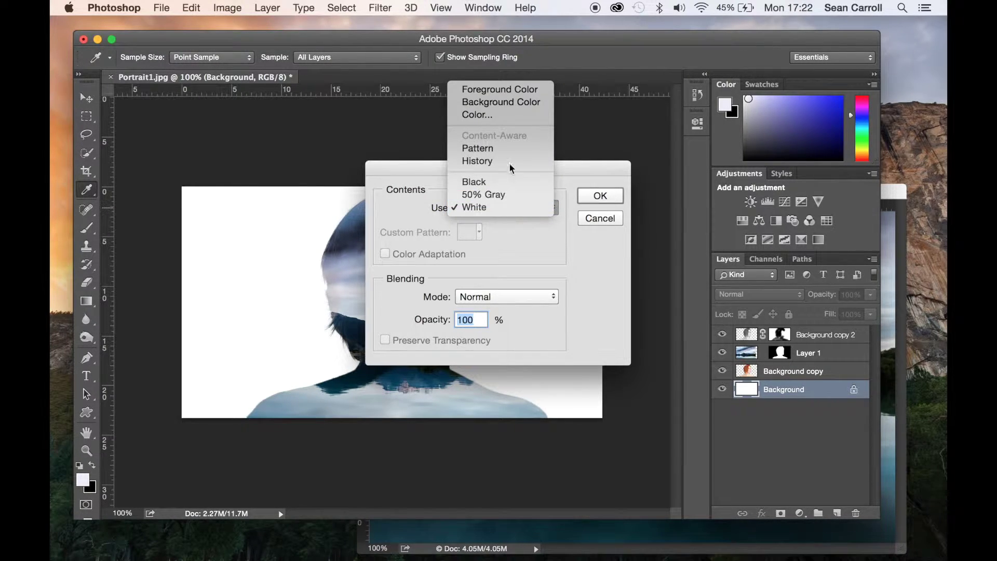
{"action": "left_click", "coordinate": [505, 93]}
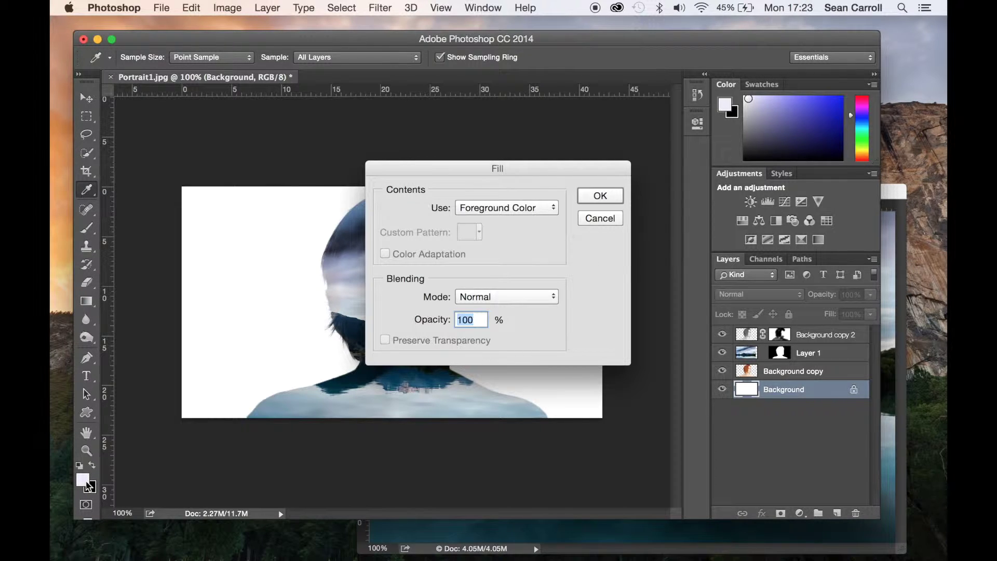
{"action": "left_click", "coordinate": [600, 195]}
{"action": "key", "text": "v"}
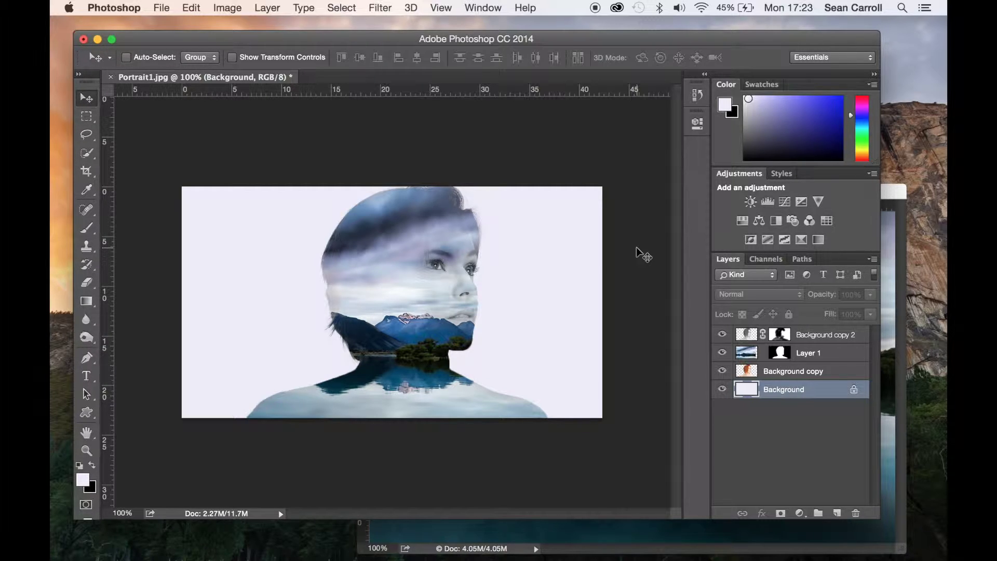
Step: Copy the landscape from Landscape1.jpg into Portrait1.jpg directly above the Background layer and position it to cover the whole canvas
{"action": "left_click", "coordinate": [898, 193]}
{"action": "left_click_drag", "start_coordinate": [738, 196], "coordinate": [757, 155]}
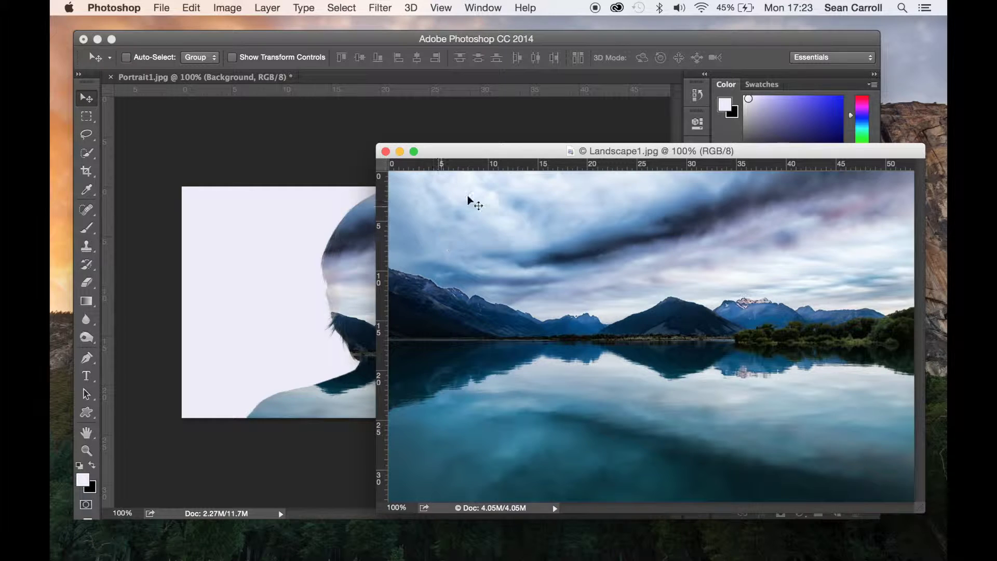
{"action": "left_click_drag", "start_coordinate": [515, 156], "coordinate": [517, 124]}
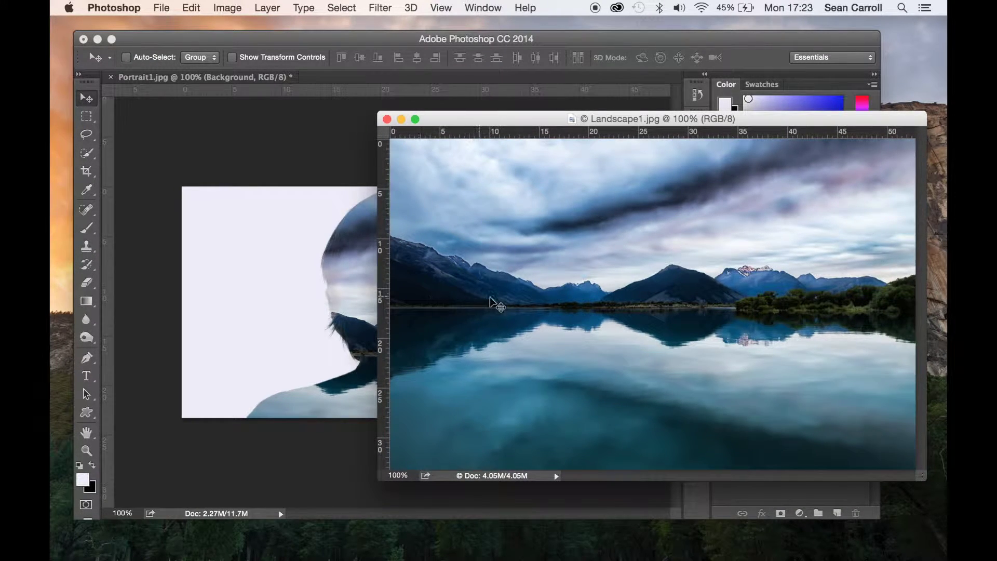
{"action": "left_click_drag", "start_coordinate": [499, 304], "coordinate": [245, 250]}
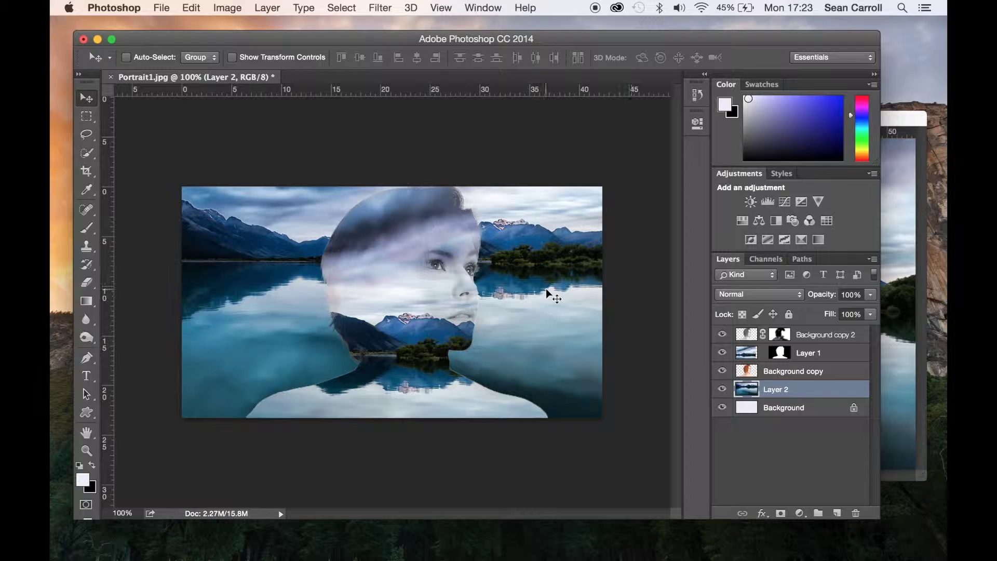
{"action": "left_click_drag", "start_coordinate": [537, 286], "coordinate": [559, 291]}
Step: Move Layer 2 to the top of the layer stack and apply a Gaussian Blur with a radius of 179.5 pixels
{"action": "left_click_drag", "start_coordinate": [807, 396], "coordinate": [804, 333]}
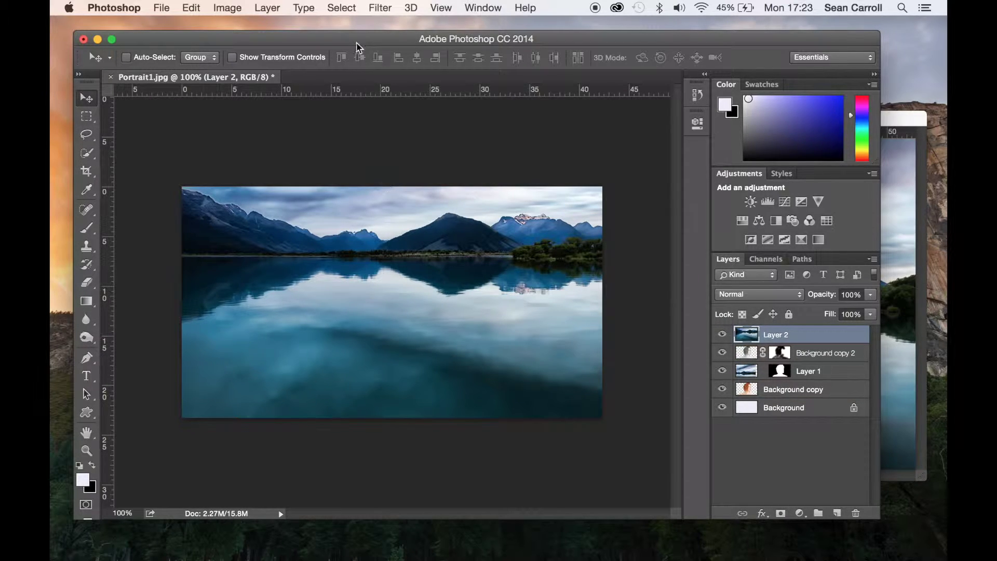
{"action": "left_click", "coordinate": [381, 7]}
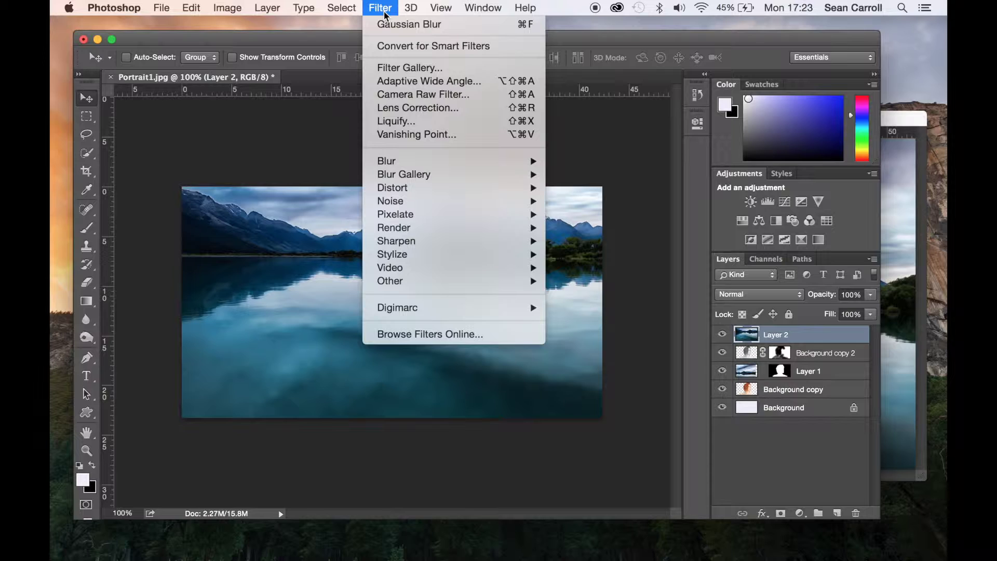
{"action": "mouse_move", "coordinate": [456, 161]}
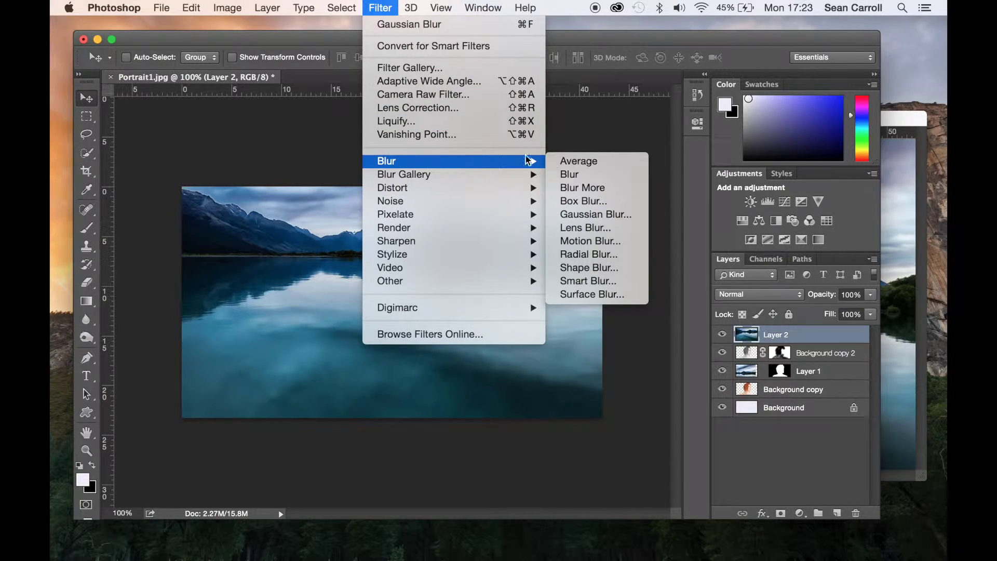
{"action": "left_click", "coordinate": [615, 214]}
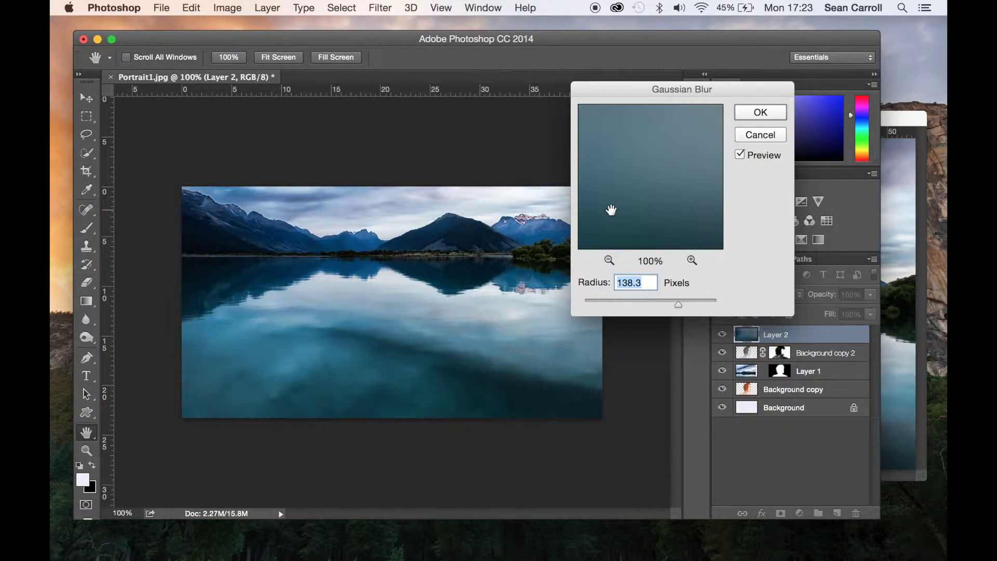
{"action": "left_click_drag", "start_coordinate": [678, 305], "coordinate": [688, 308]}
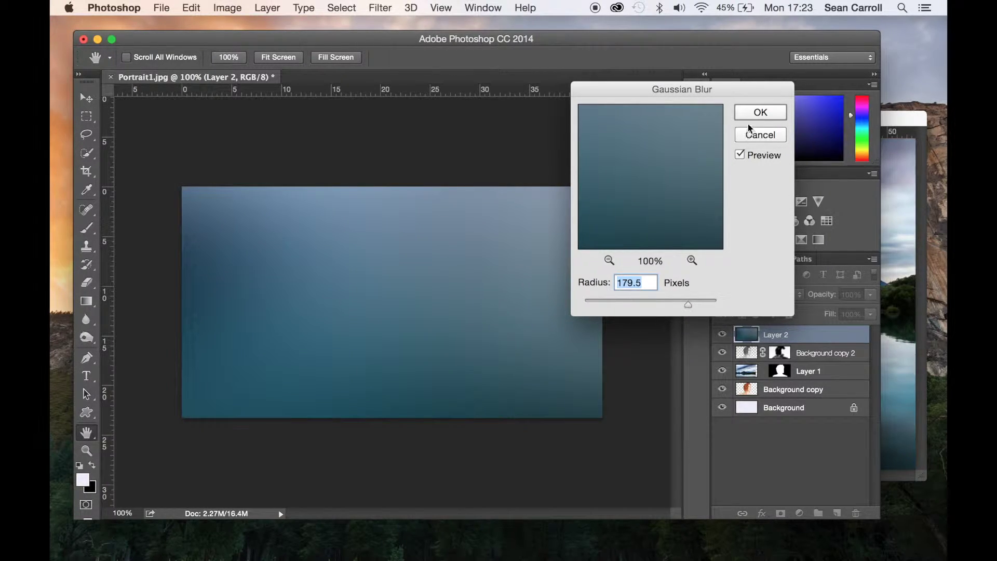
{"action": "left_click", "coordinate": [758, 112]}
{"action": "key", "text": "v"}
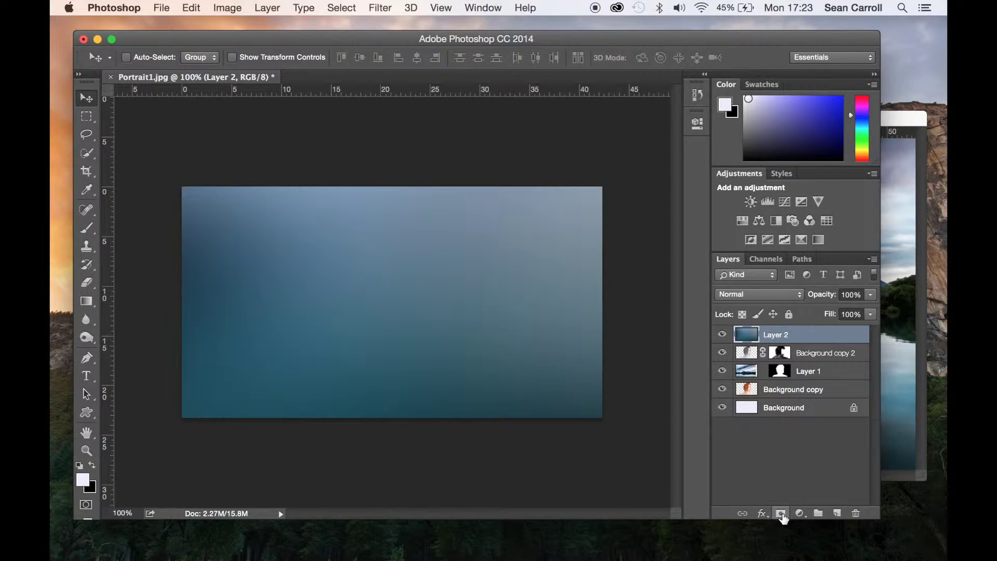
Step: Add a layer mask to Layer 2 and paint it black with a soft 125-pixel brush at 74% opacity over the head and shoulders
{"action": "left_click", "coordinate": [782, 514]}
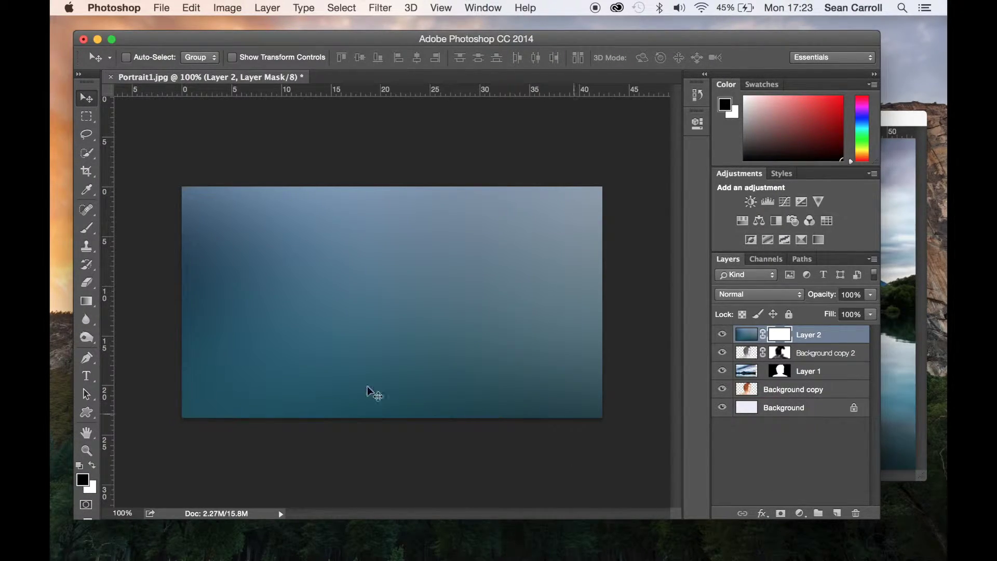
{"action": "left_click", "coordinate": [88, 230]}
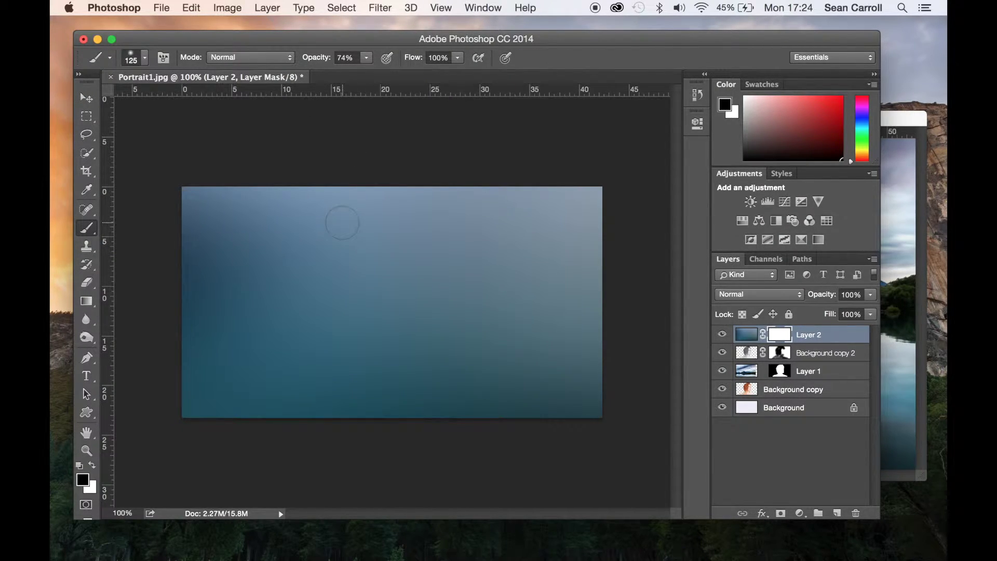
{"action": "left_click", "coordinate": [404, 314]}
{"action": "mouse_move", "coordinate": [404, 314]}
{"action": "left_mouse_down"}
{"action": "mouse_move", "coordinate": [418, 238]}
{"action": "mouse_move", "coordinate": [423, 278]}
{"action": "mouse_move", "coordinate": [435, 261]}
{"action": "mouse_move", "coordinate": [443, 298]}
{"action": "mouse_move", "coordinate": [453, 279]}
{"action": "mouse_move", "coordinate": [457, 338]}
{"action": "mouse_move", "coordinate": [454, 216]}
{"action": "mouse_move", "coordinate": [405, 210]}
{"action": "mouse_move", "coordinate": [342, 327]}
{"action": "mouse_move", "coordinate": [246, 431]}
{"action": "mouse_move", "coordinate": [353, 228]}
{"action": "mouse_move", "coordinate": [375, 419]}
{"action": "mouse_move", "coordinate": [457, 228]}
{"action": "left_mouse_up"}
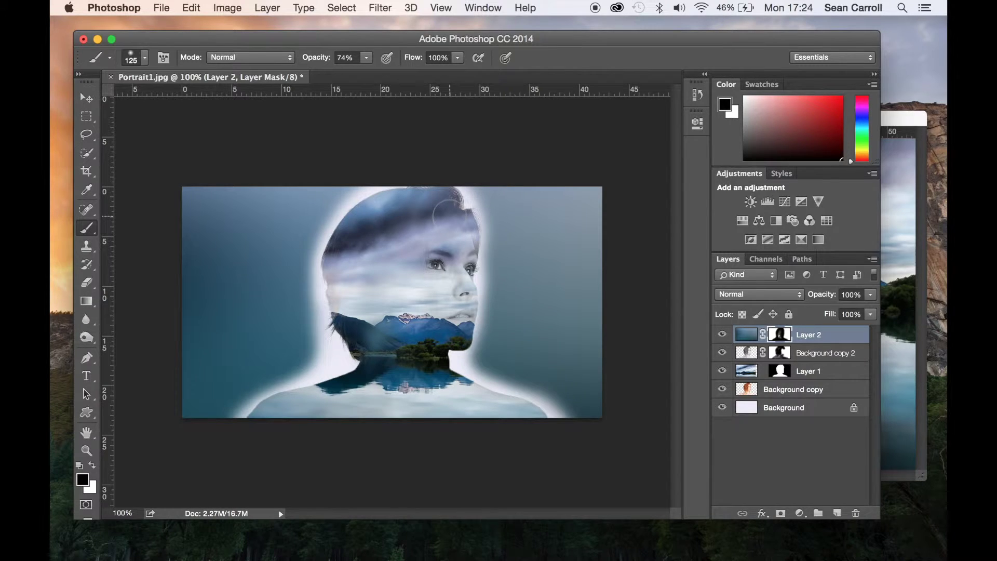
Step: Lower the opacity of Layer 2 to 20%
{"action": "left_click", "coordinate": [870, 314]}
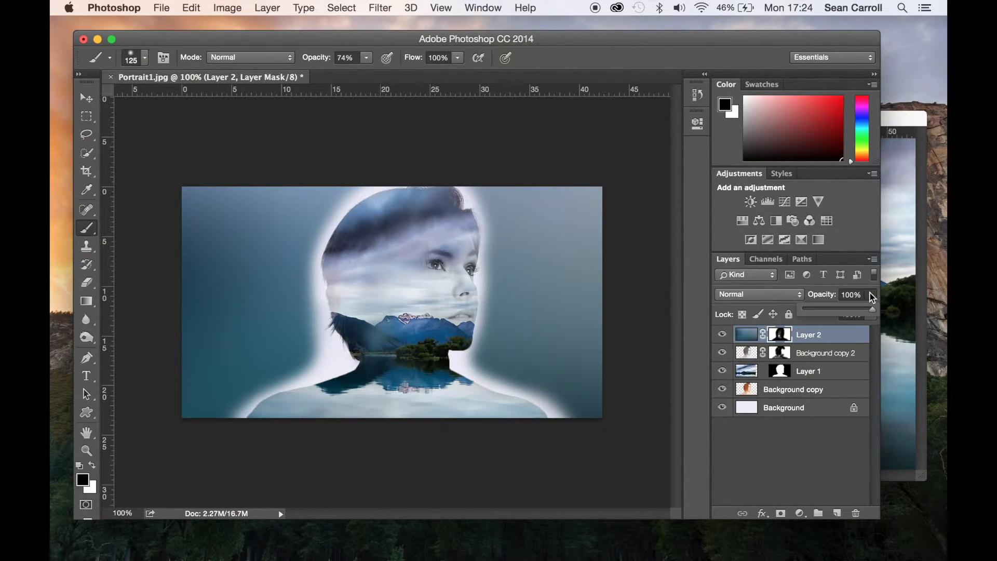
{"action": "left_click_drag", "start_coordinate": [874, 314], "coordinate": [810, 314]}
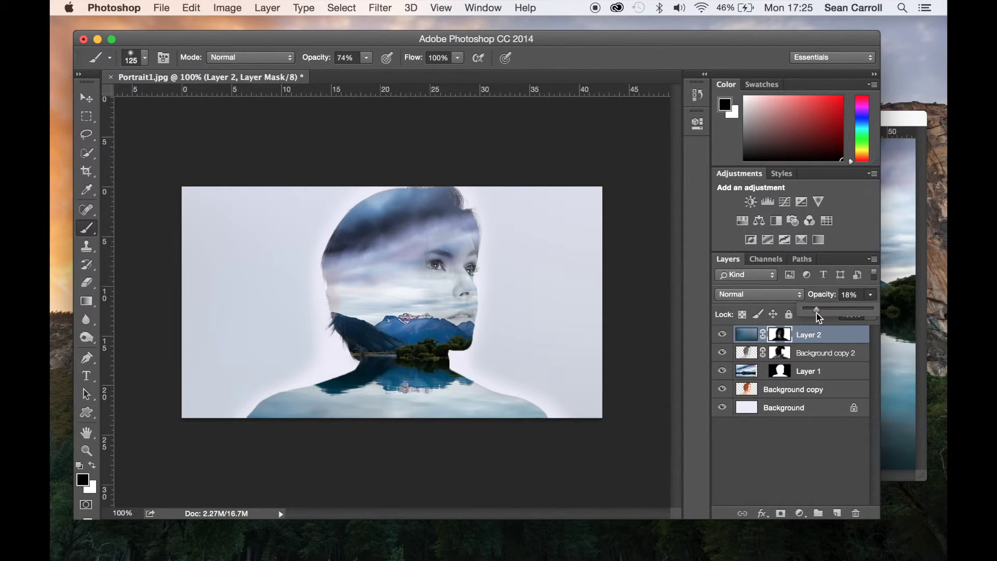
{"action": "left_click_drag", "start_coordinate": [816, 313], "coordinate": [818, 315]}
{"action": "left_click_drag", "start_coordinate": [820, 317], "coordinate": [821, 318]}
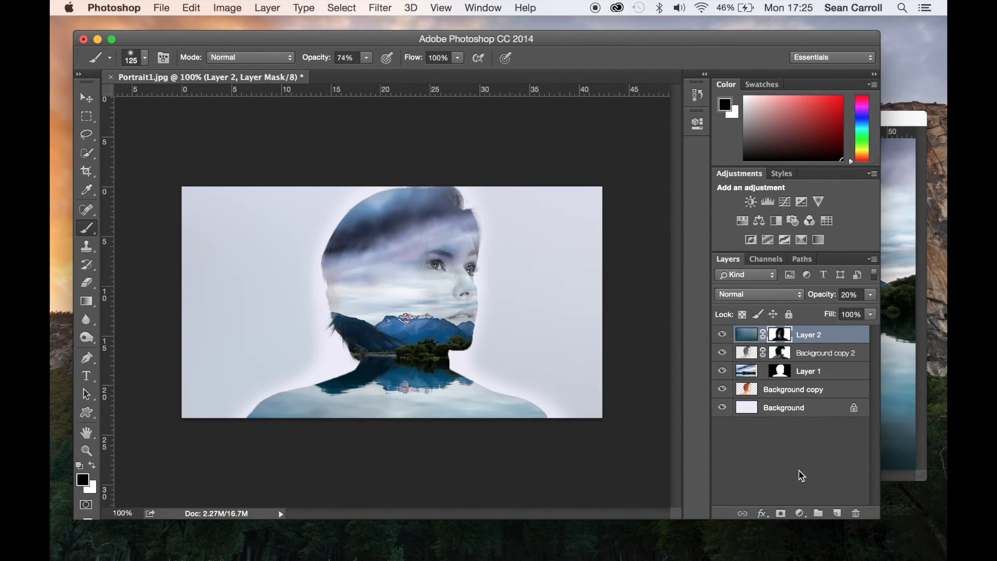